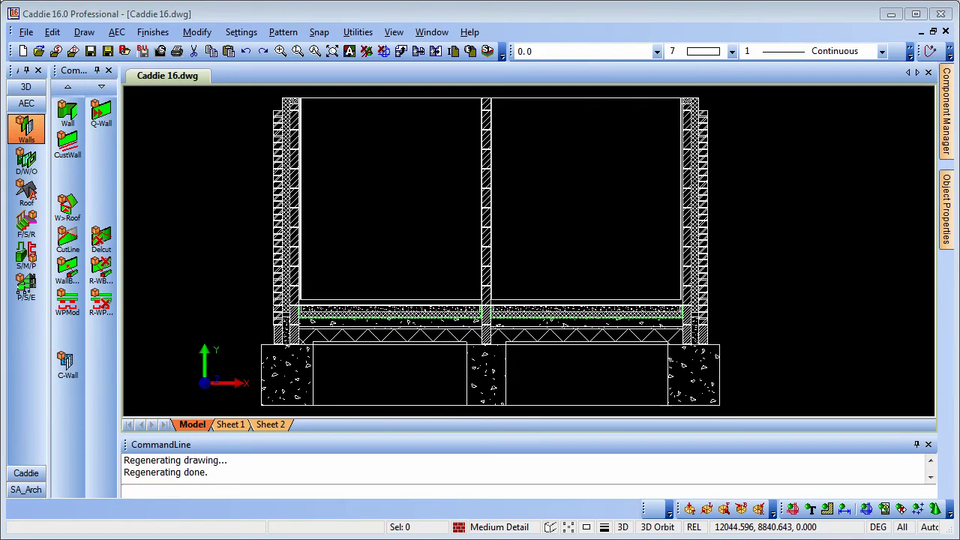
- Examine the foundation, floor layers and wall lining at the outer cavity wall in the section drawing
scroll(387, 285, up, 3)
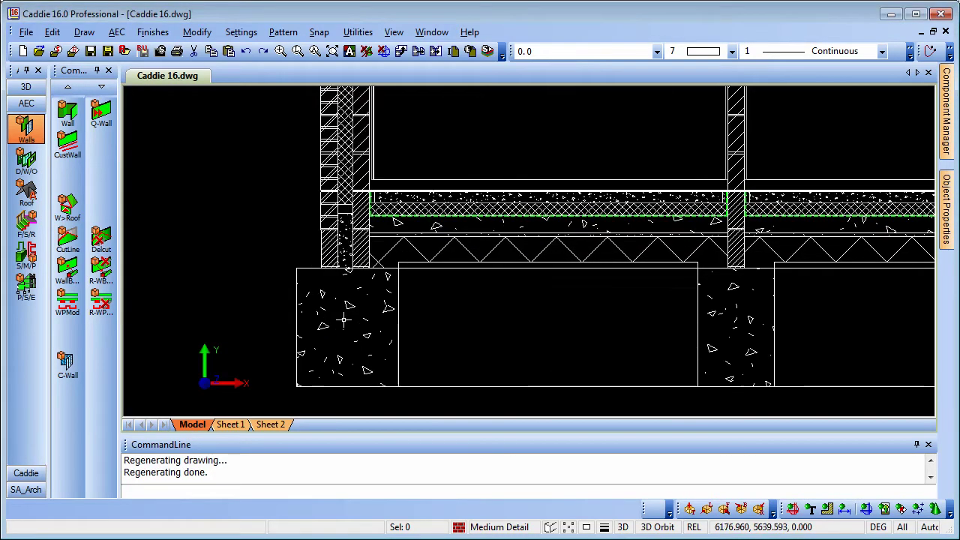
scroll(346, 300, up, 3)
mouse_move(354, 260)
middle_down()
mouse_move(403, 203)
mouse_move(412, 261)
middle_up()
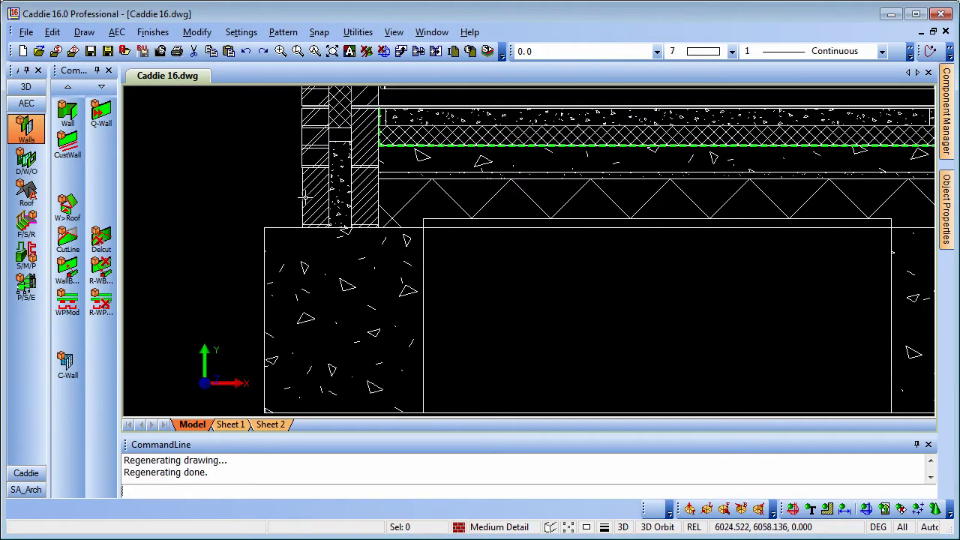
middle_drag(315, 148, 312, 228)
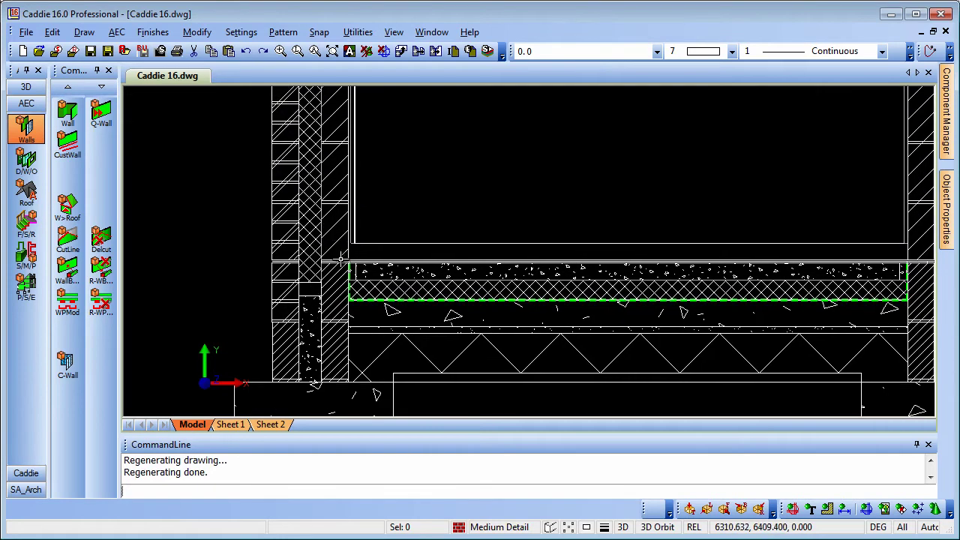
scroll(337, 258, up, 3)
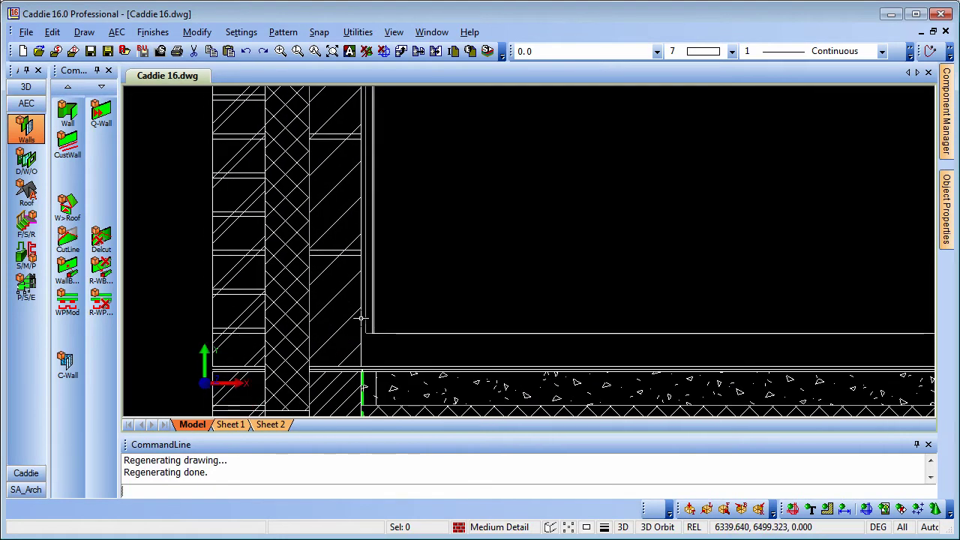
scroll(361, 319, up, 1)
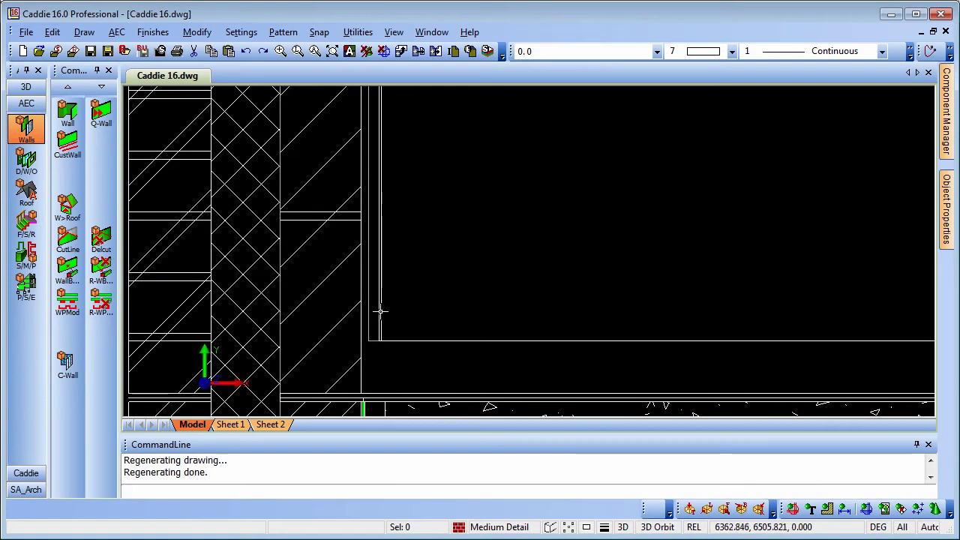
scroll(383, 255, down, 2)
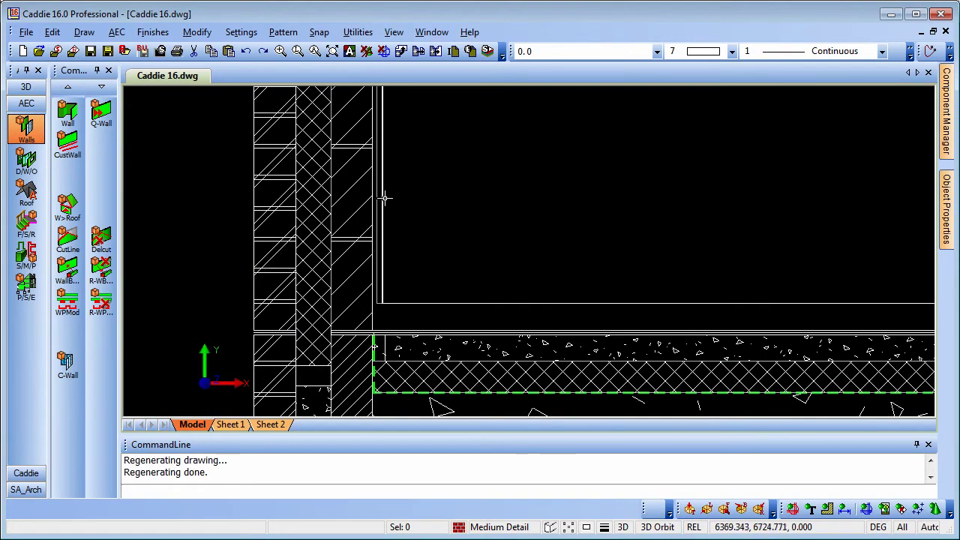
scroll(383, 197, down, 1)
middle_drag(383, 197, 338, 322)
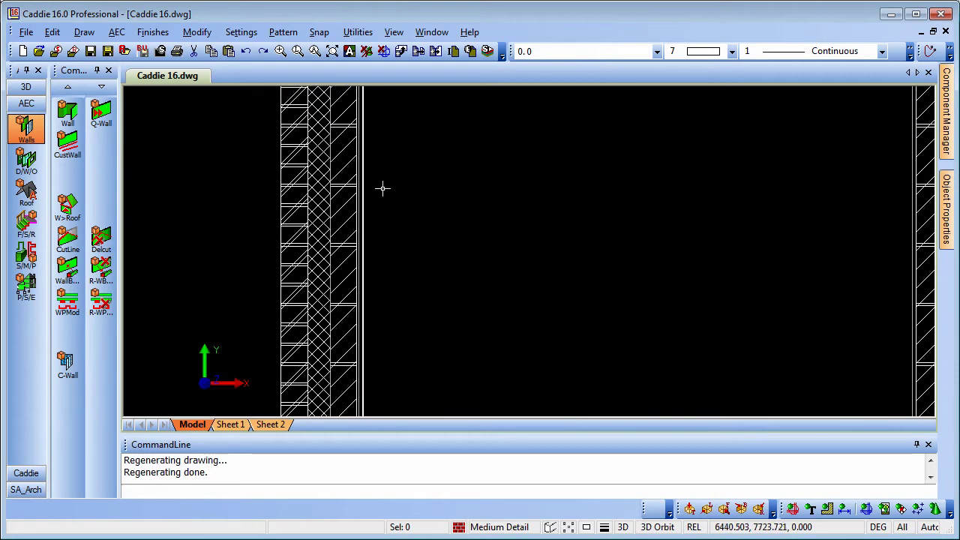
- Examine the cavity wall's head in the section, including the timber plate and insulation, and review the ground floor slab layers
middle_drag(382, 188, 368, 327)
scroll(355, 273, up, 1)
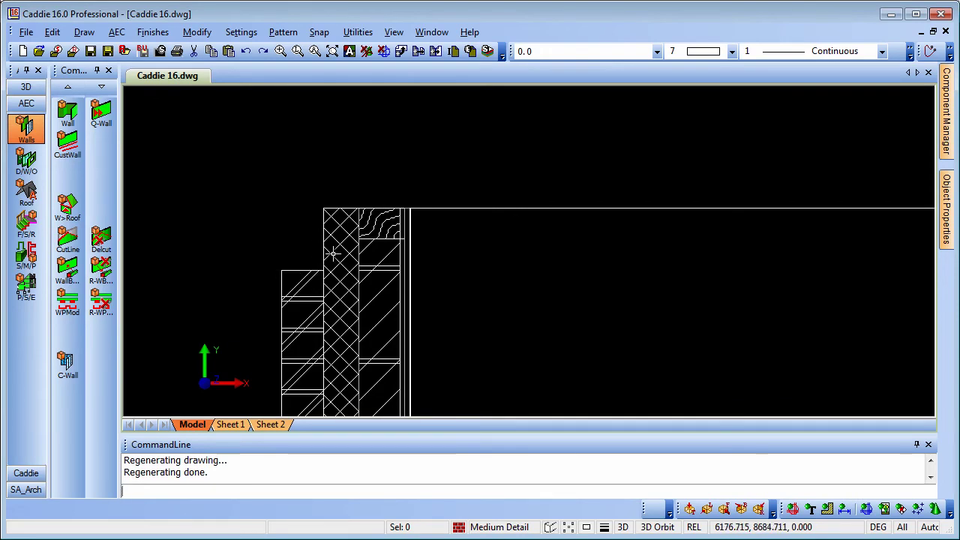
scroll(381, 228, up, 3)
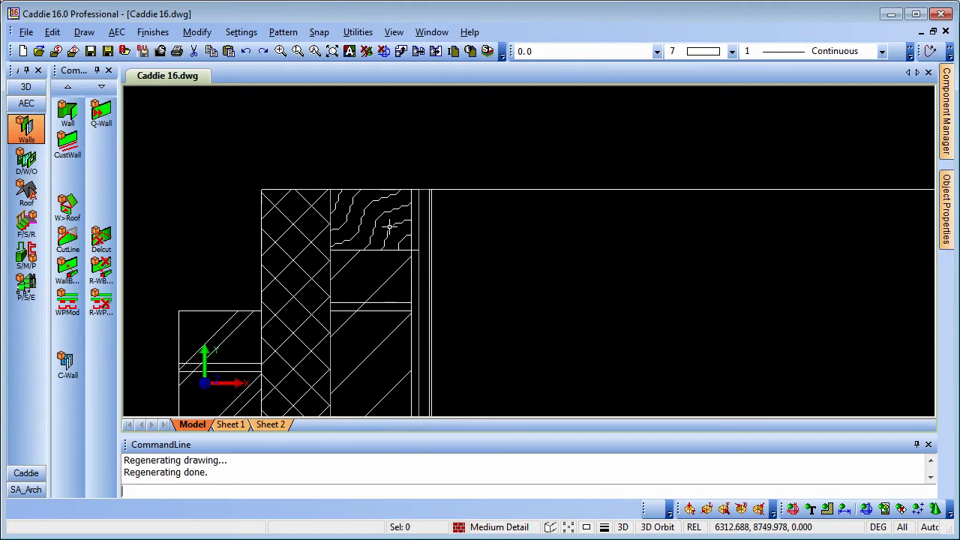
scroll(392, 225, down, 2)
scroll(391, 225, down, 3)
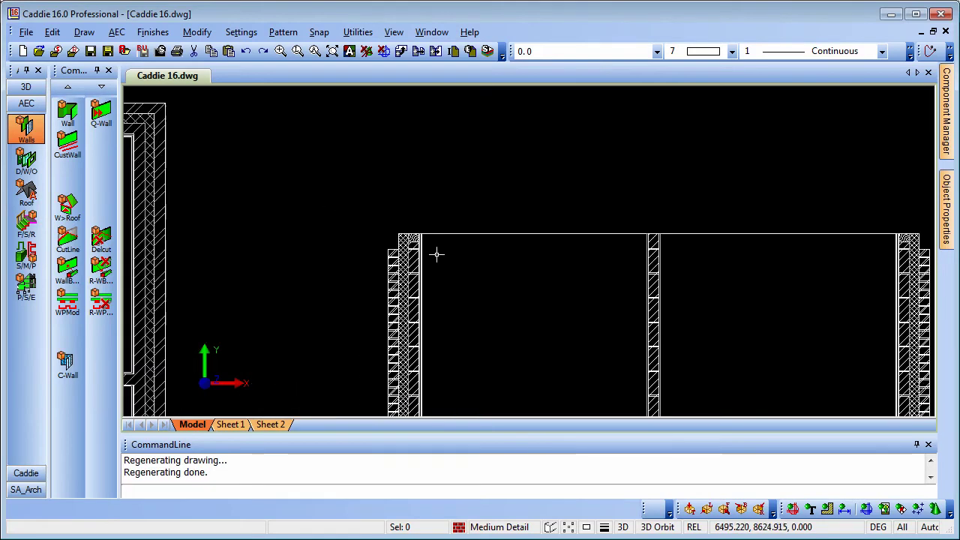
middle_drag(437, 252, 383, 325)
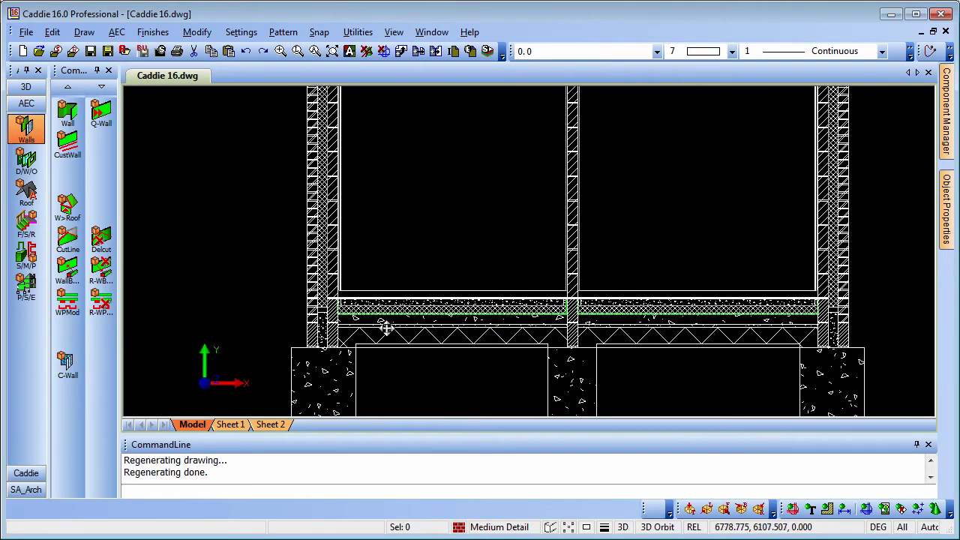
scroll(379, 335, up, 2)
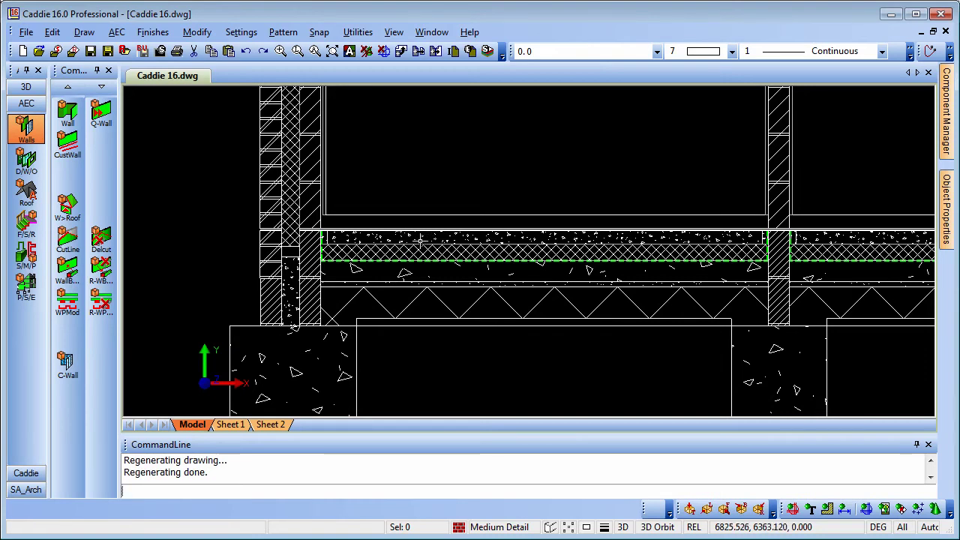
scroll(396, 262, down, 3)
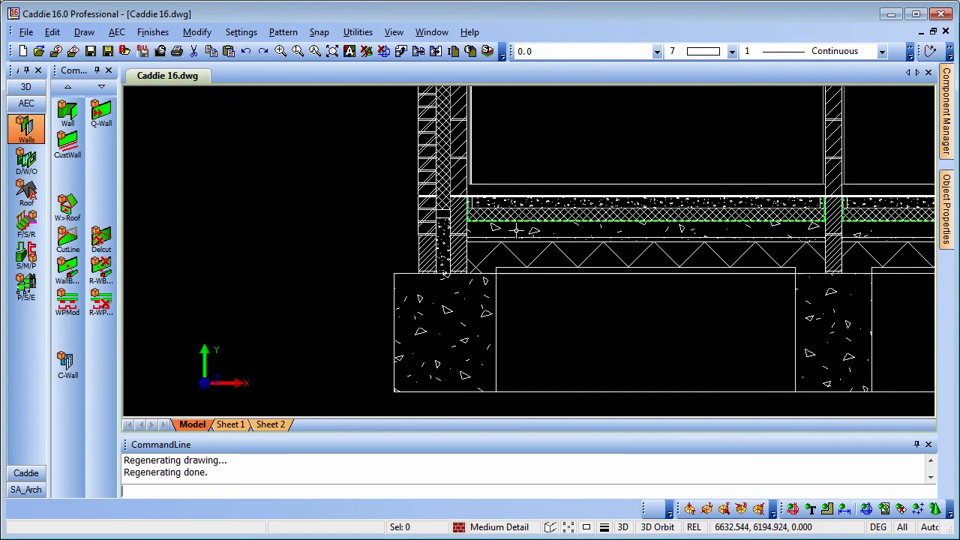
middle_drag(516, 230, 493, 227)
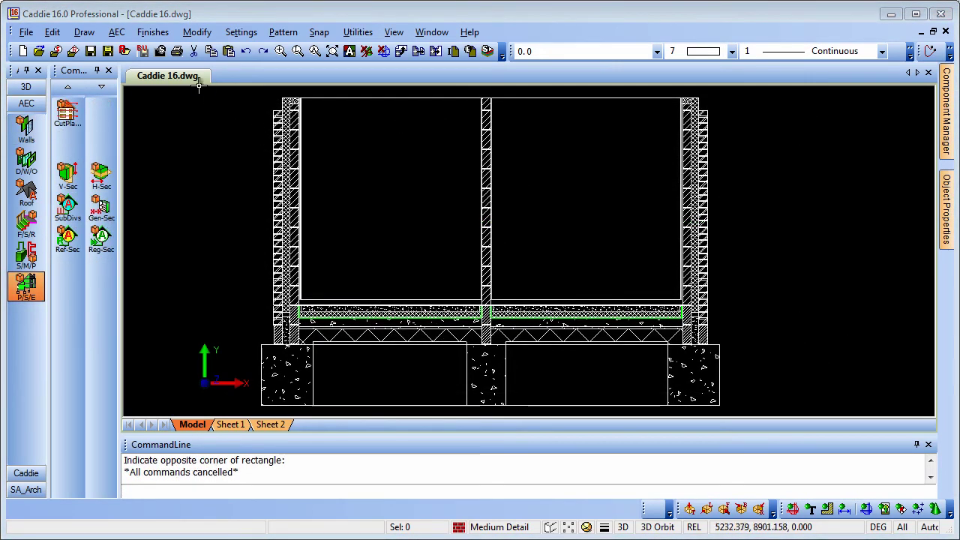
- In the AEC Style Manager, review the components of the DSF HD WP Ext Bk 102 wall style, including their offsets and elevations
click(116, 33)
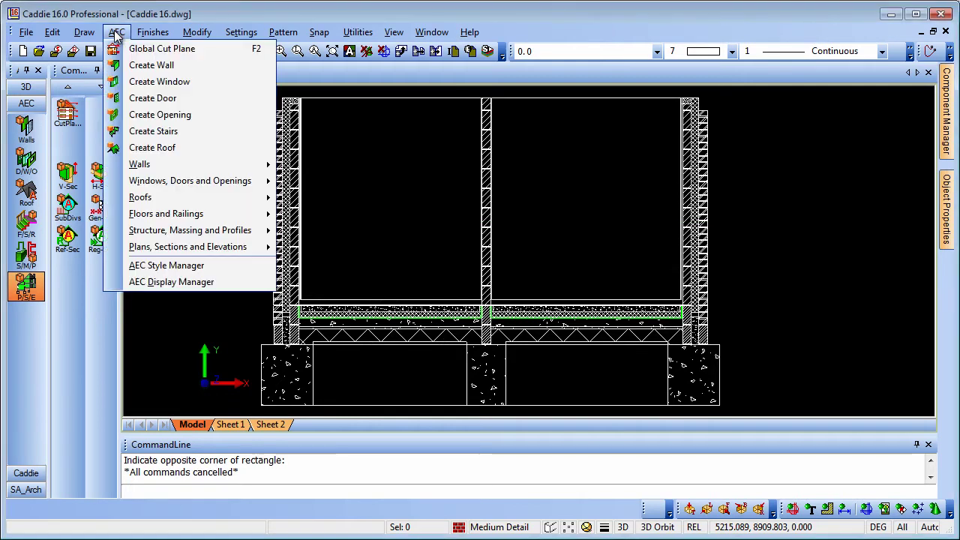
click(185, 270)
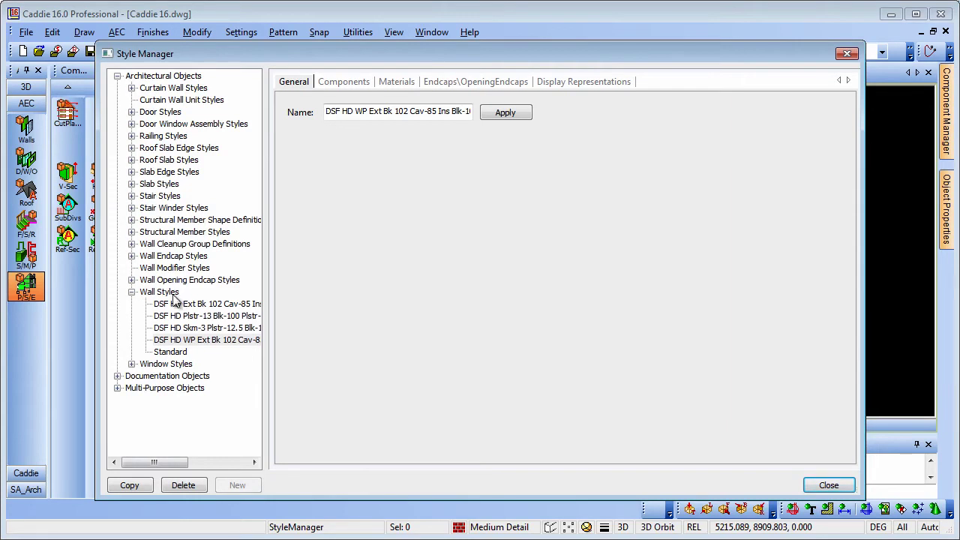
click(201, 343)
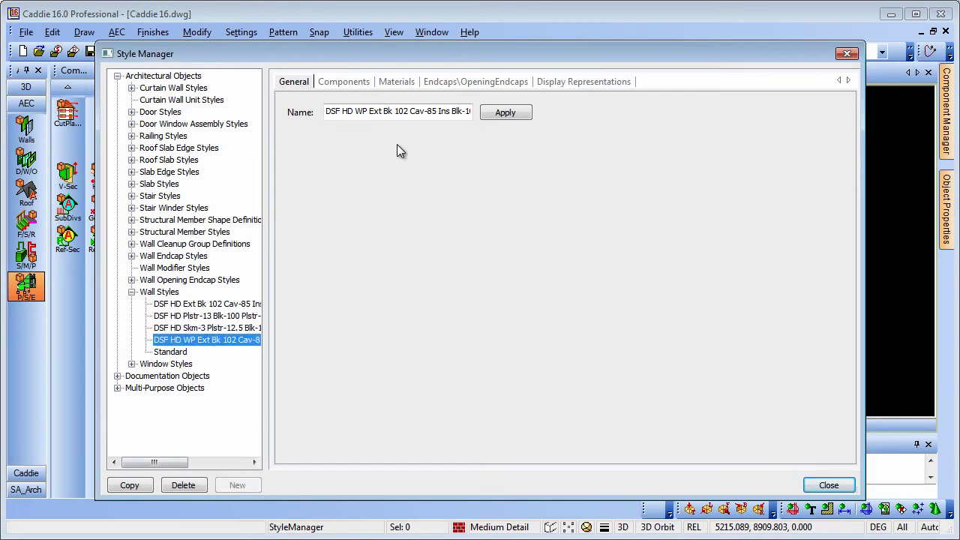
click(350, 81)
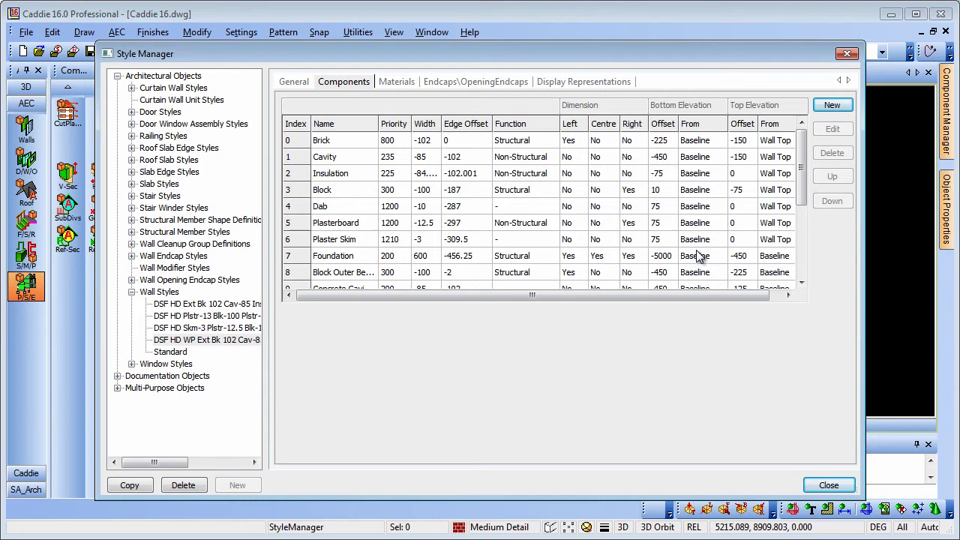
drag(689, 296, 722, 297)
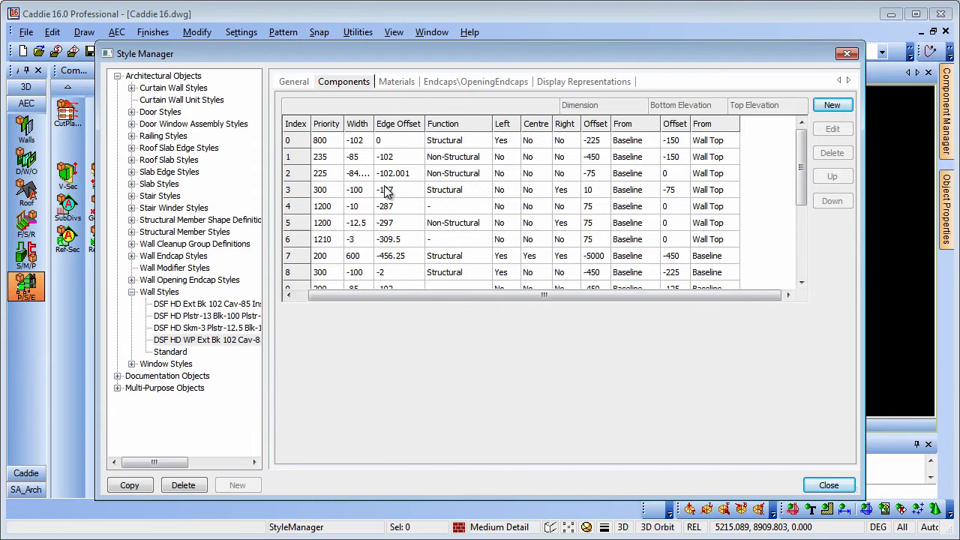
- Review the materials assigned to the wall style's components and the alternative materials available for the Cavity component
click(393, 82)
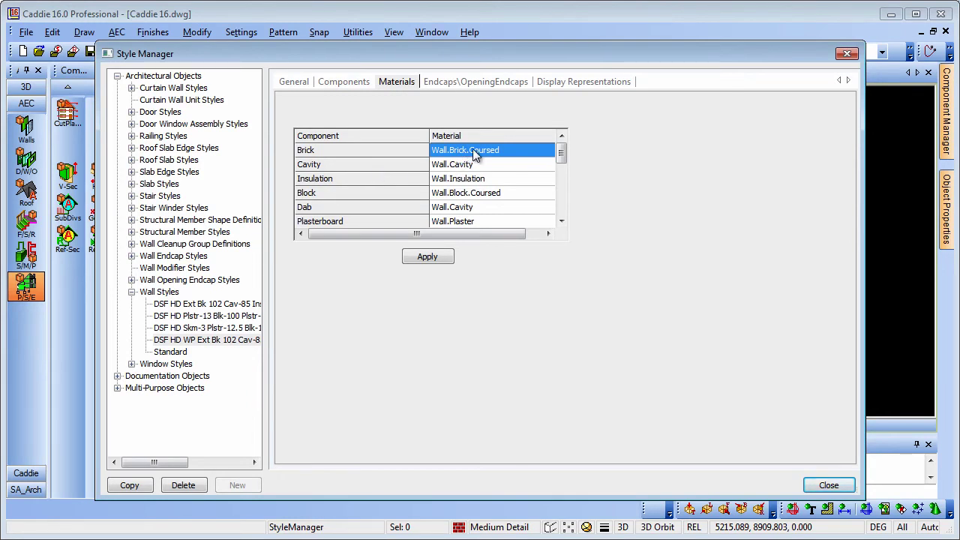
click(485, 162)
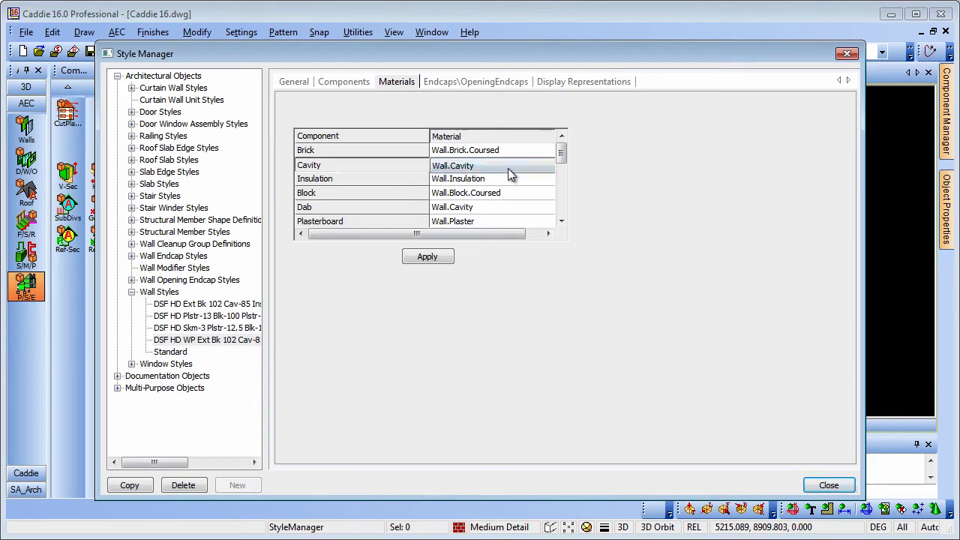
click(509, 166)
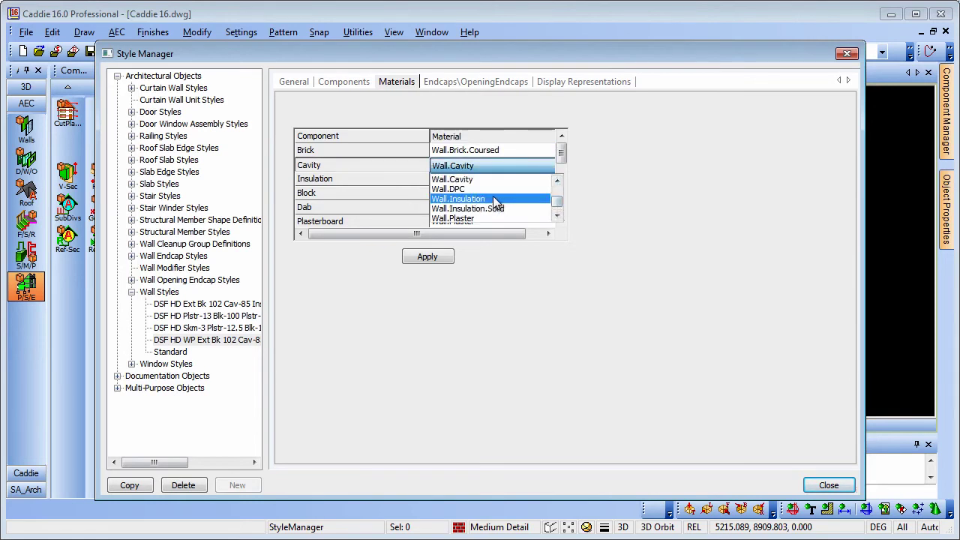
click(512, 165)
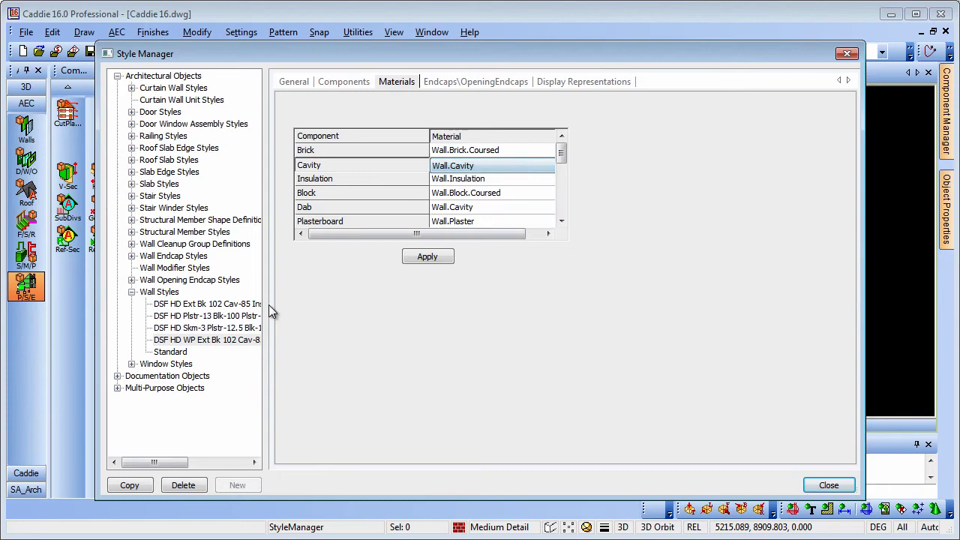
- Look through the material definitions listed under Multi-Purpose Objects
click(117, 387)
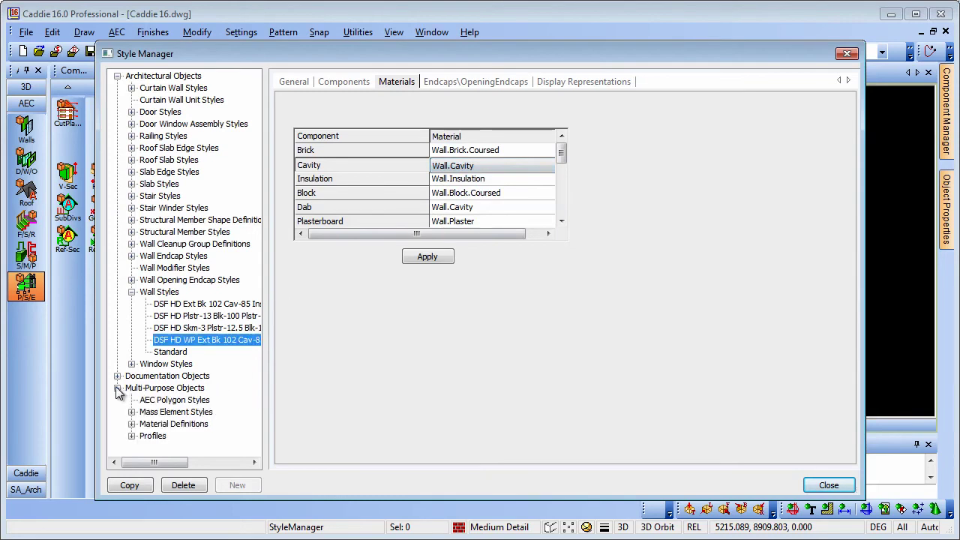
click(132, 423)
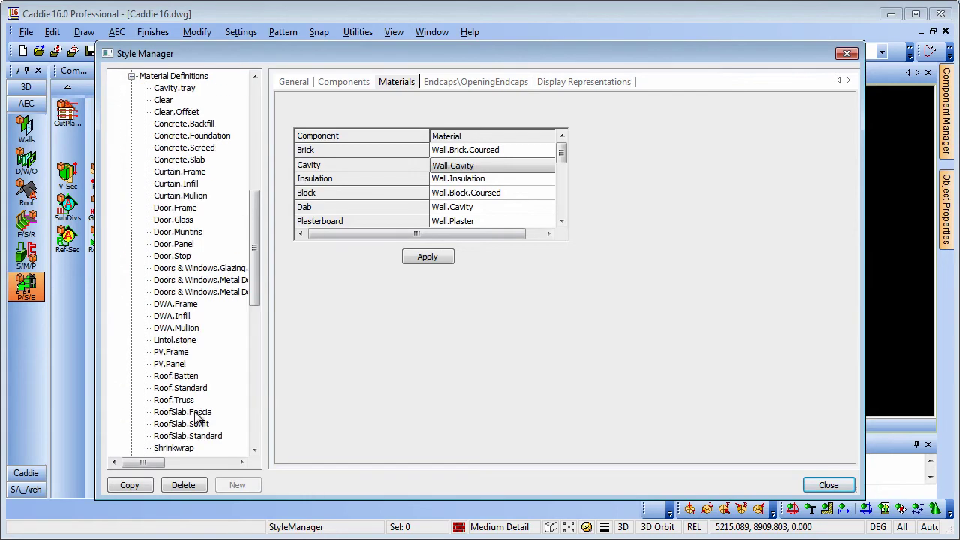
drag(255, 290, 266, 189)
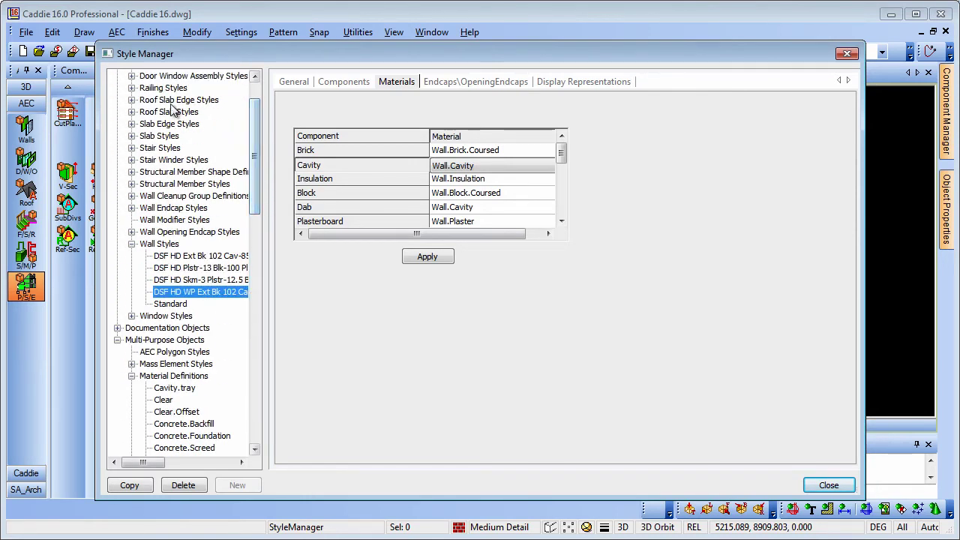
- Review the components and material definitions of the GF Slab 65.75.100.25.150 slab style, then close the Style Manager
click(131, 136)
click(207, 149)
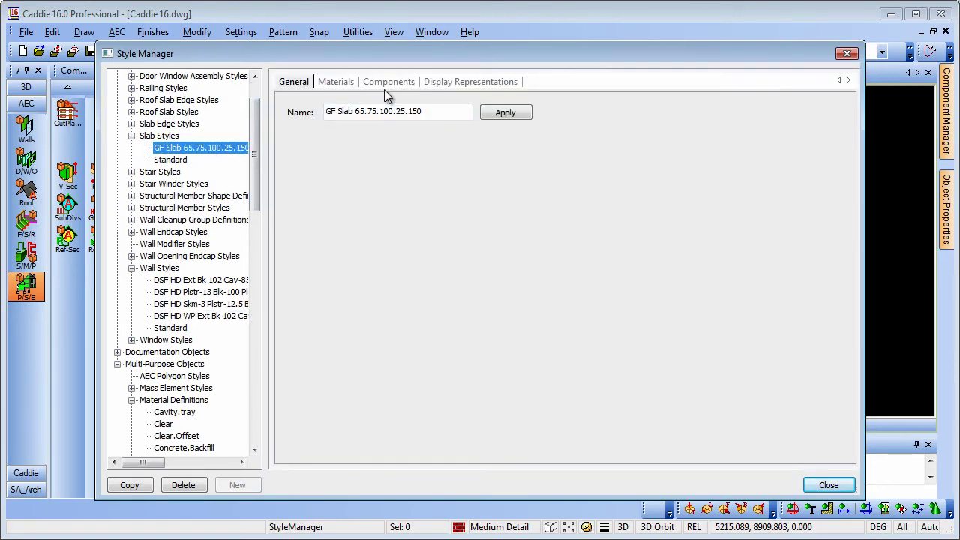
click(389, 83)
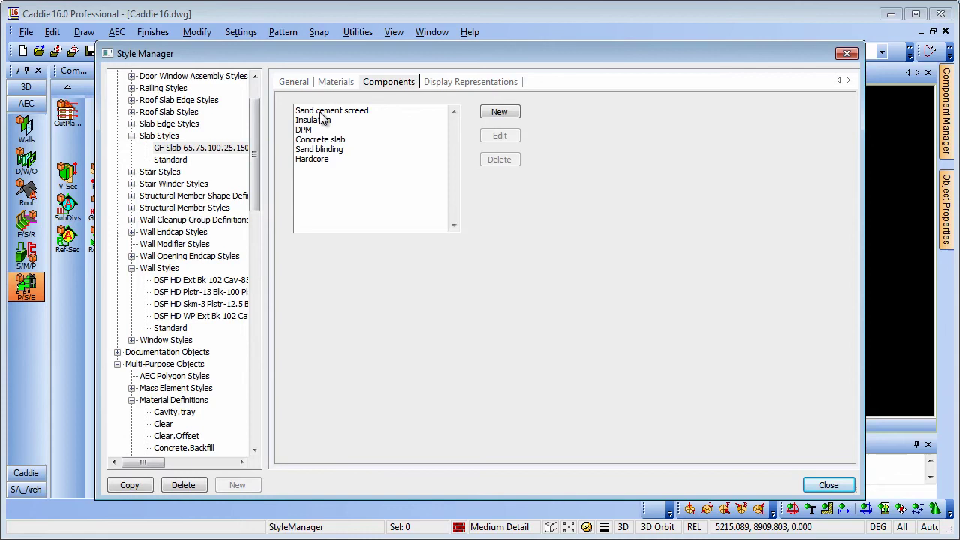
click(336, 84)
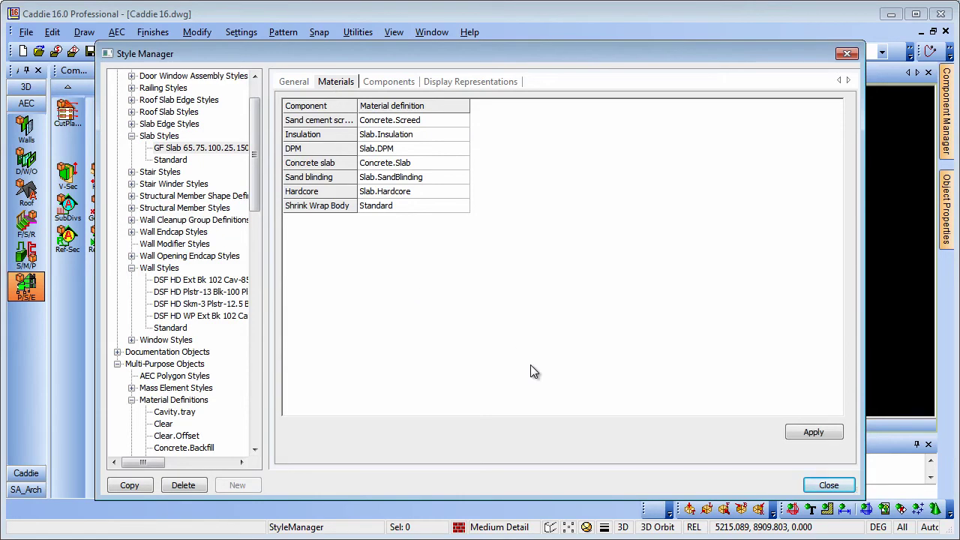
click(830, 486)
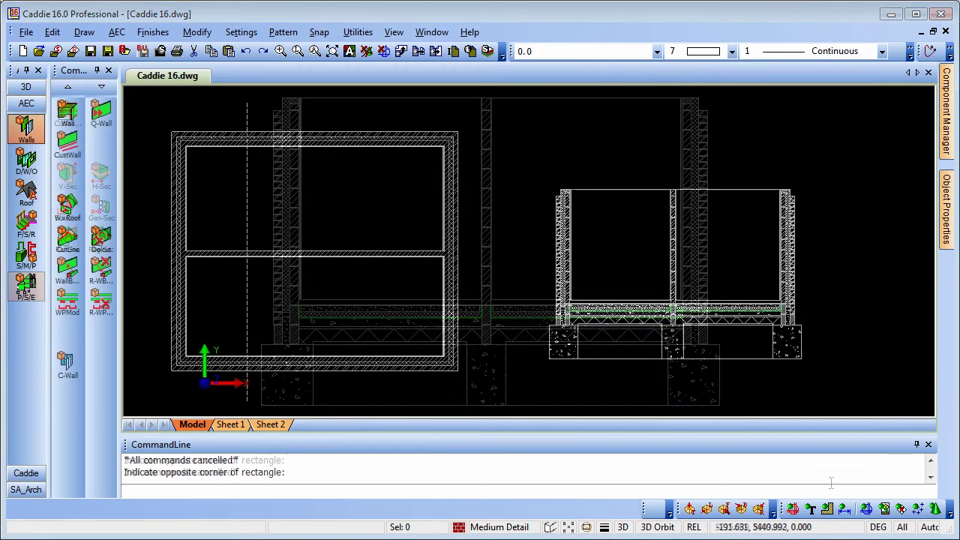
- Turn on grid snap and set up a straight Q-Wall, 2400 high, in the DSF HD WP Ext Bk 102 Cav-85 wall style
mouse_move(401, 333)
middle_down()
mouse_move(415, 284)
mouse_move(426, 288)
mouse_move(424, 225)
middle_up()
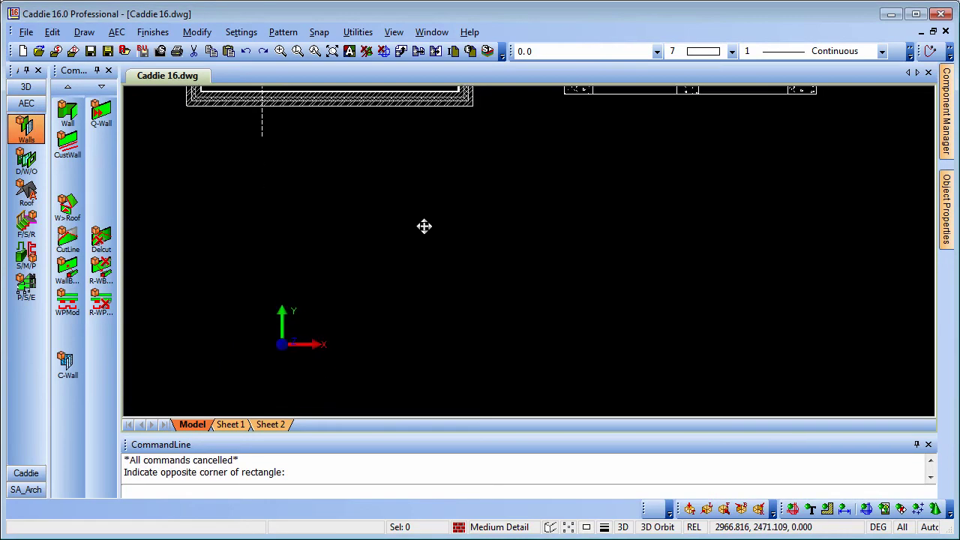
click(568, 528)
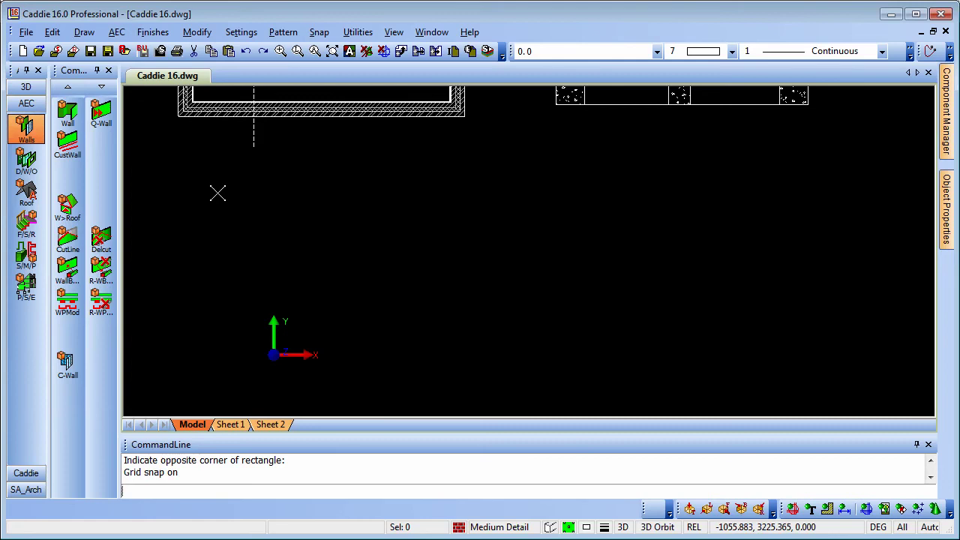
click(103, 119)
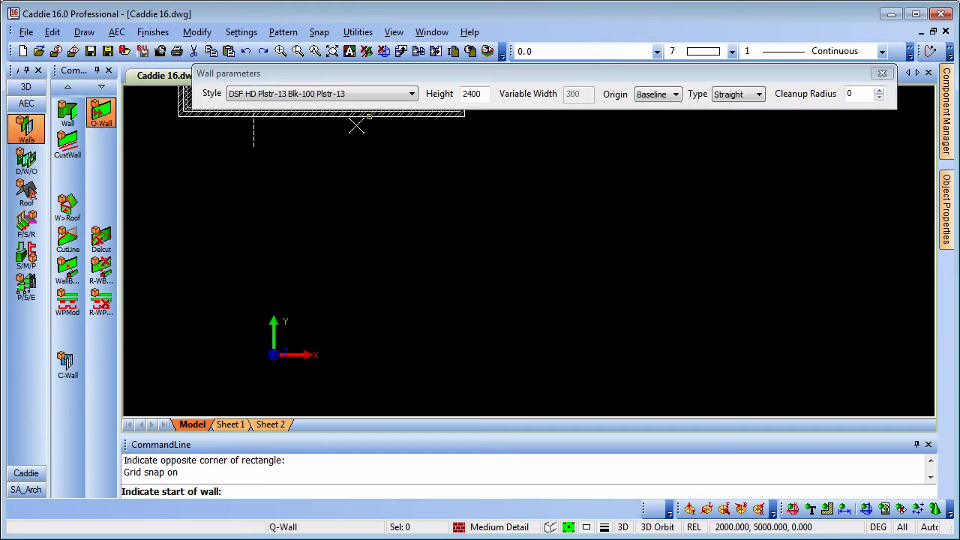
click(357, 95)
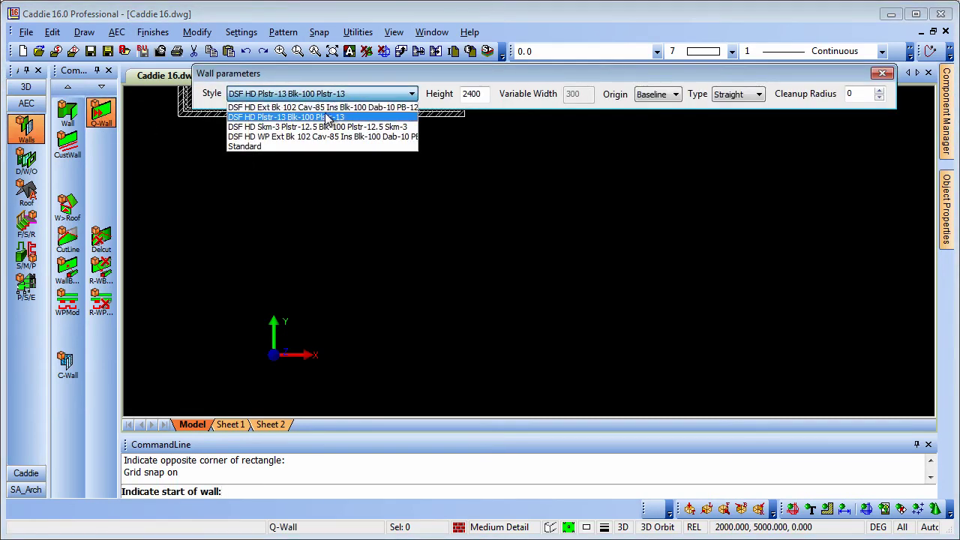
click(289, 138)
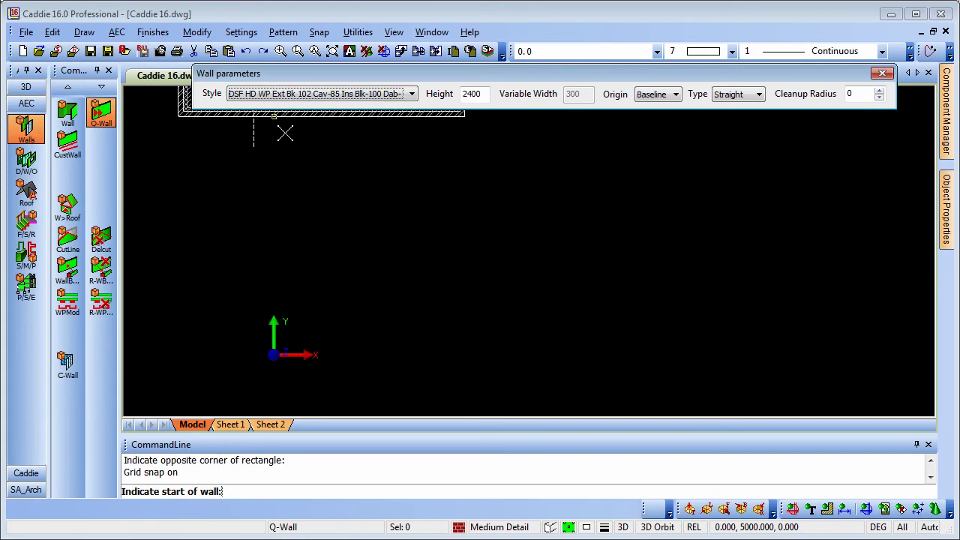
double_click(489, 93)
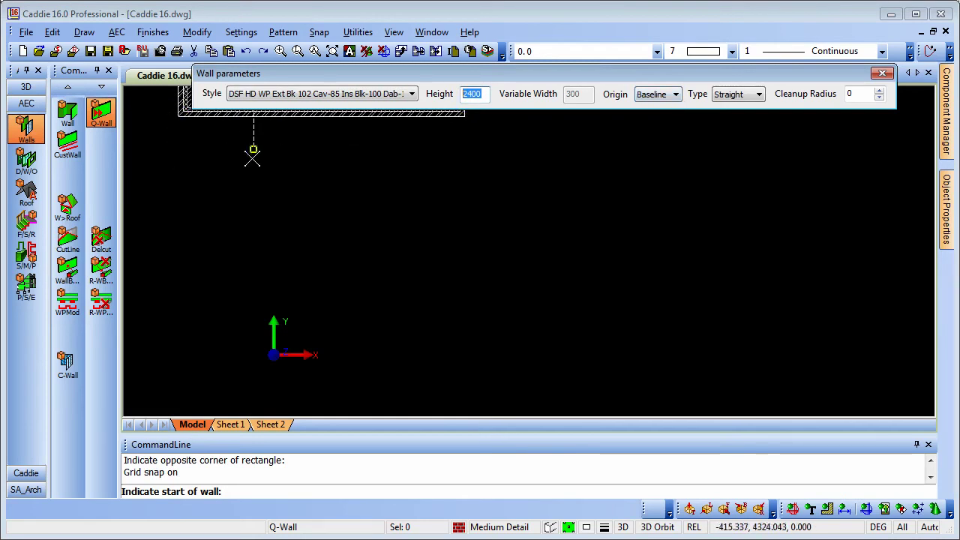
click(757, 96)
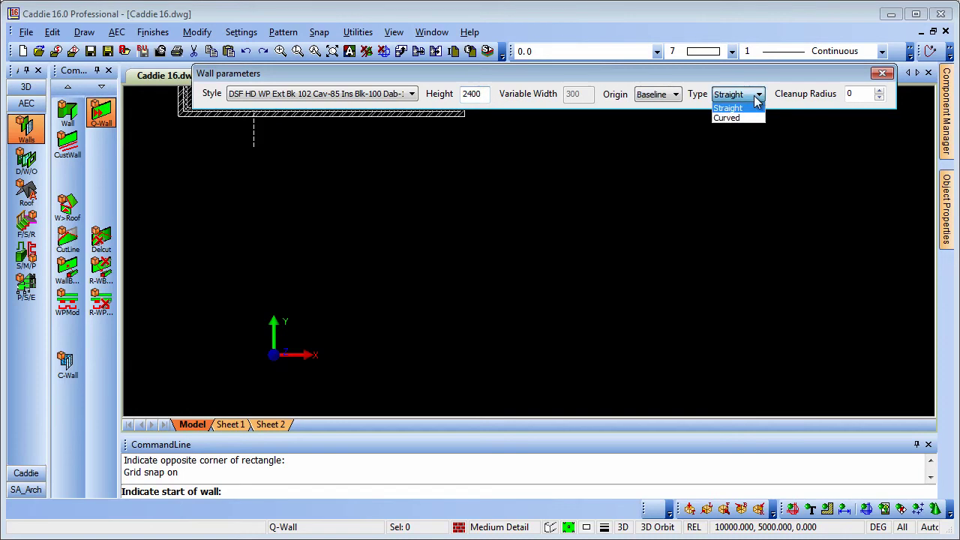
click(757, 95)
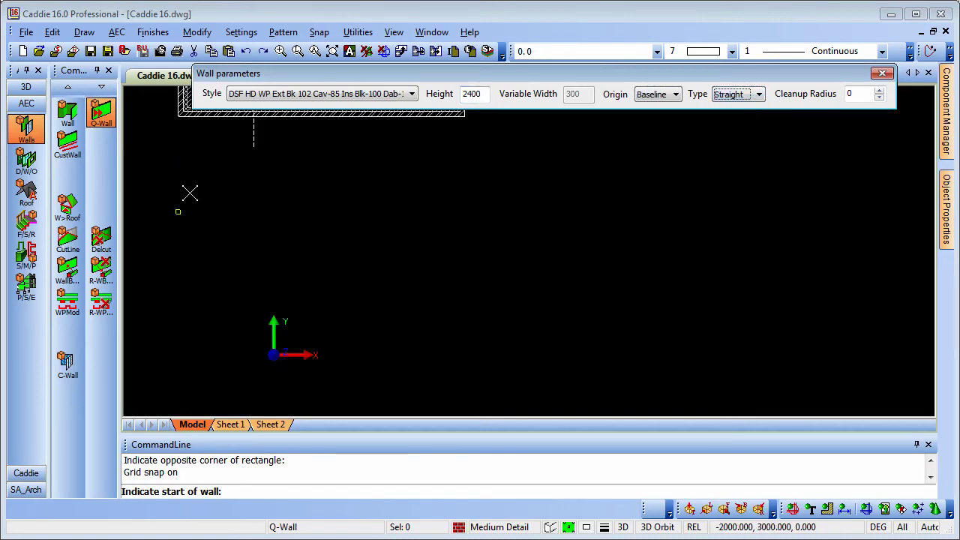
- Draw a closed rectangle of outer walls about 6000 by 4000 in the empty area below the existing plan
click(179, 213)
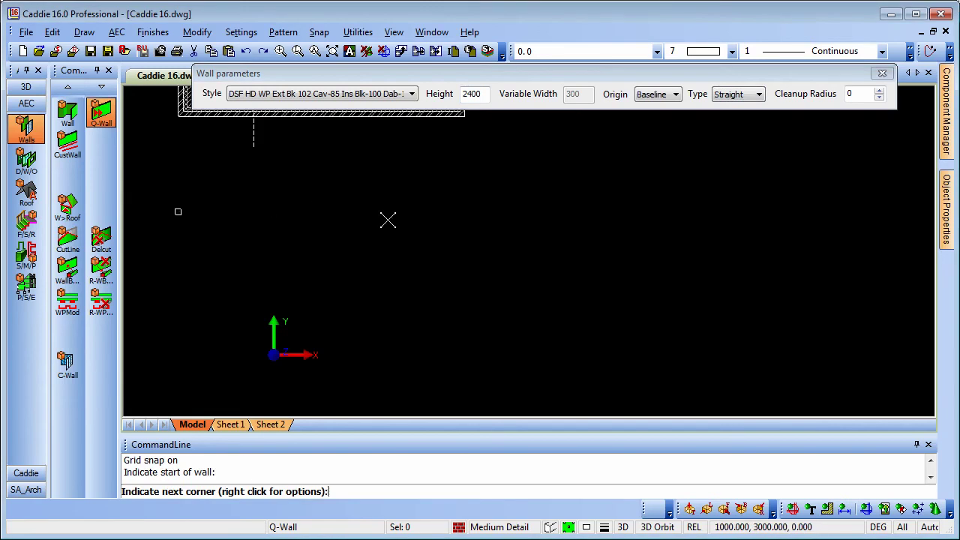
click(465, 214)
click(464, 394)
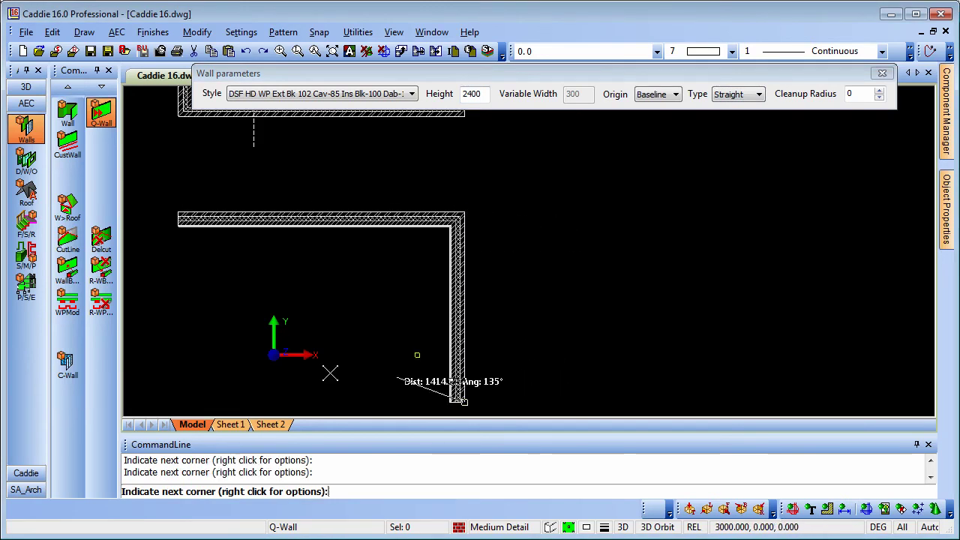
click(178, 401)
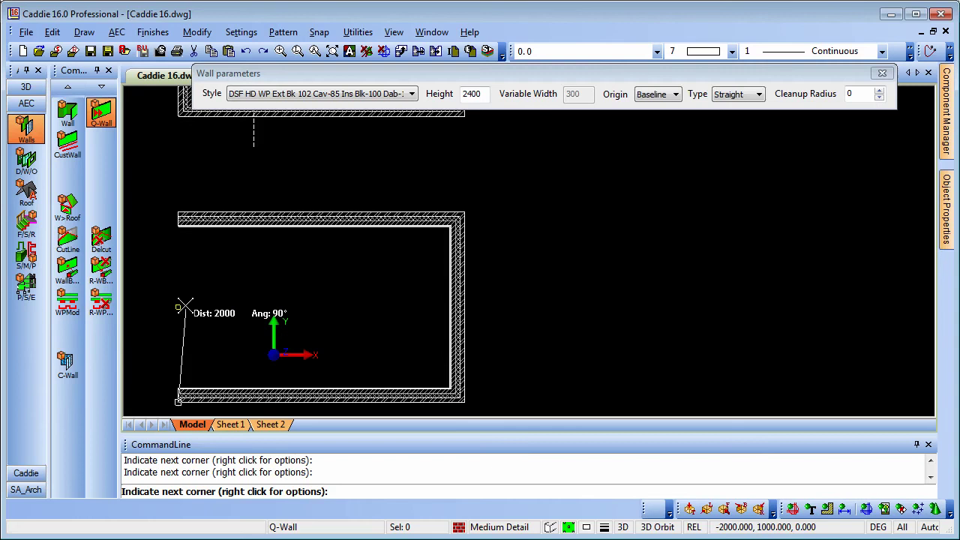
right_click(194, 276)
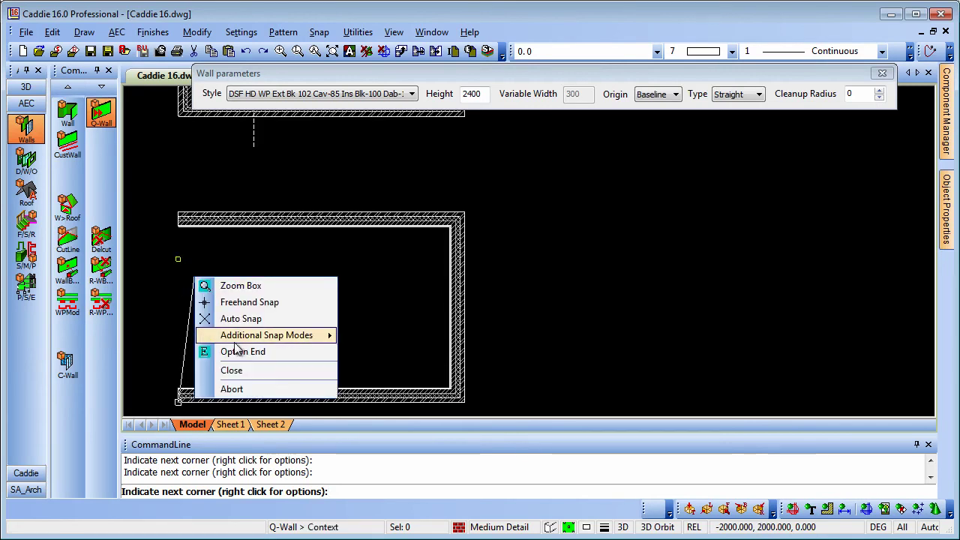
click(231, 371)
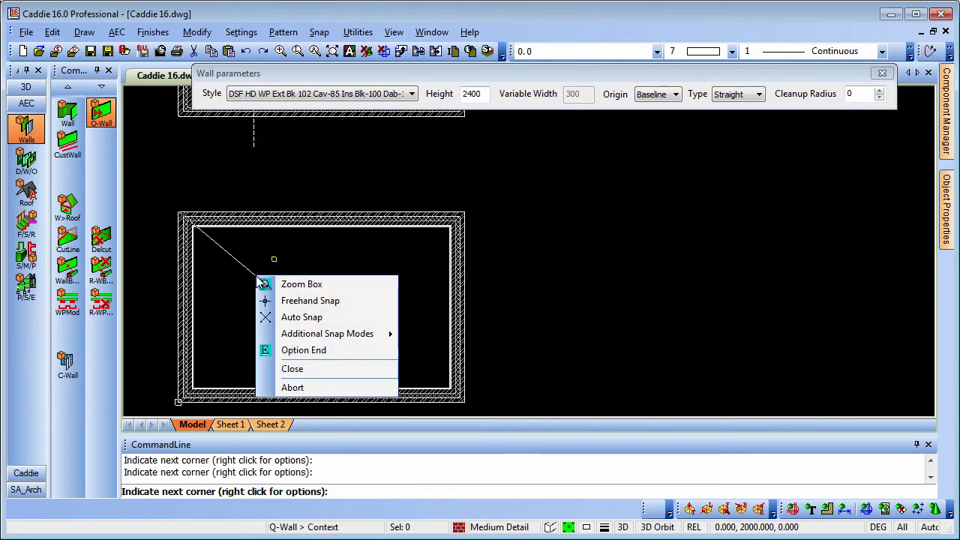
right_click(256, 276)
click(308, 388)
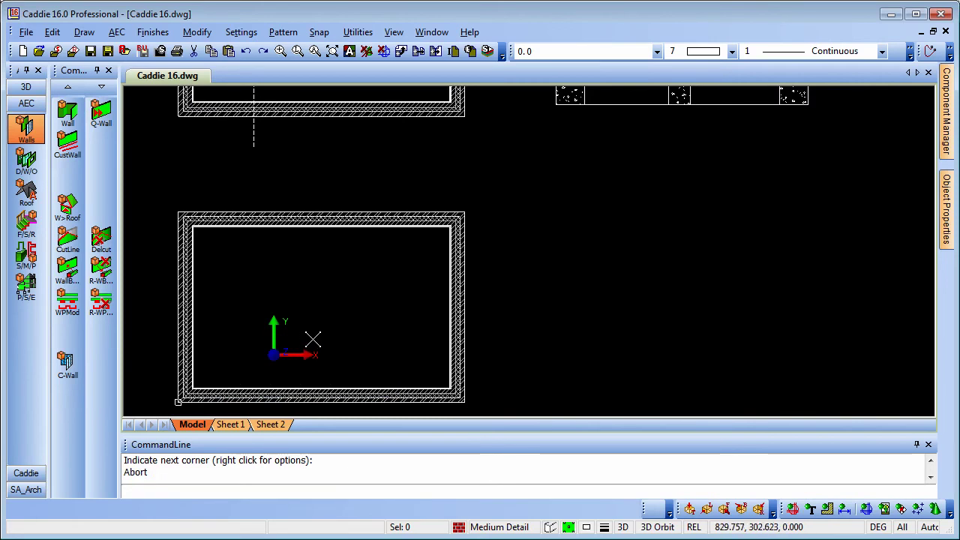
- With grid snap off, draw a DSF HD Plstr-13 Blk-100 Plstr-13 partition between the midpoints of the new left and right outer walls
mouse_move(313, 337)
middle_down()
mouse_move(313, 300)
mouse_move(324, 289)
middle_up()
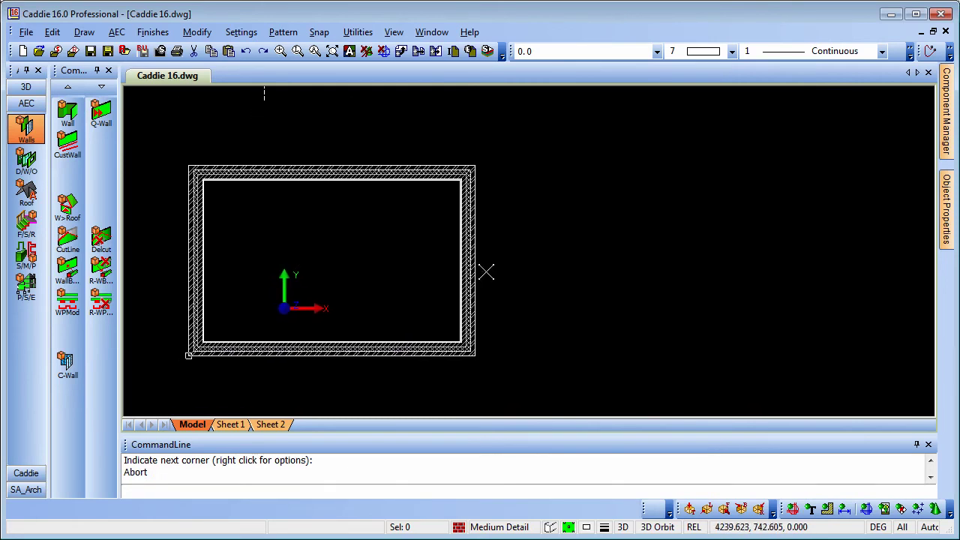
click(101, 112)
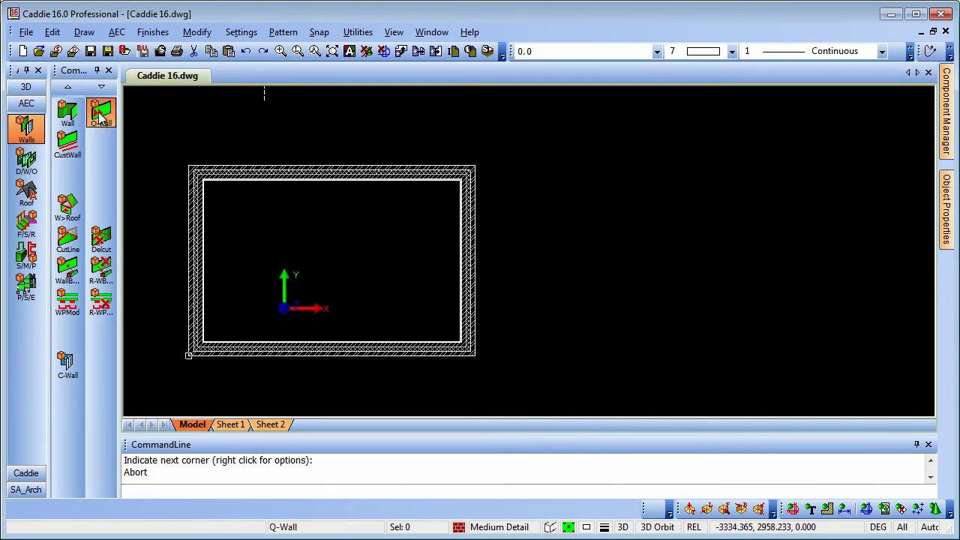
click(312, 94)
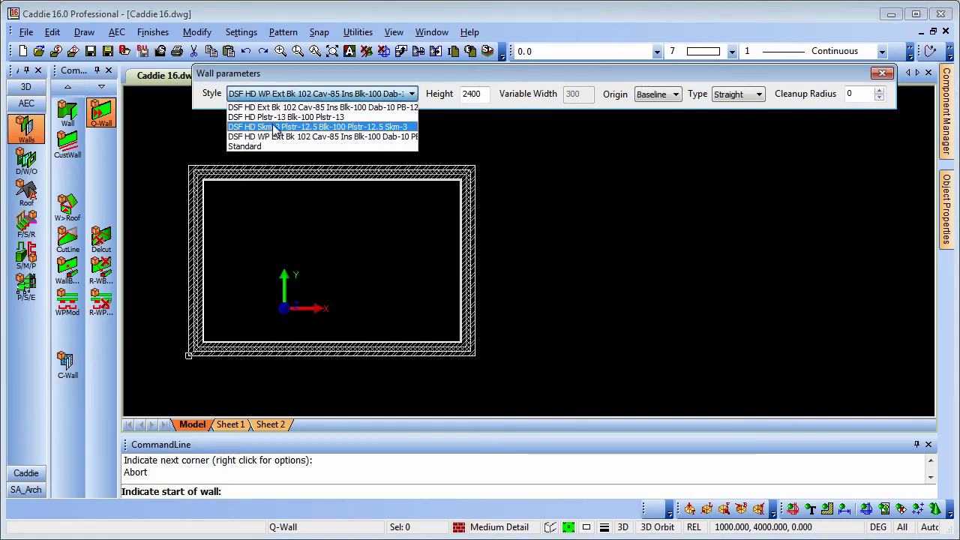
click(280, 120)
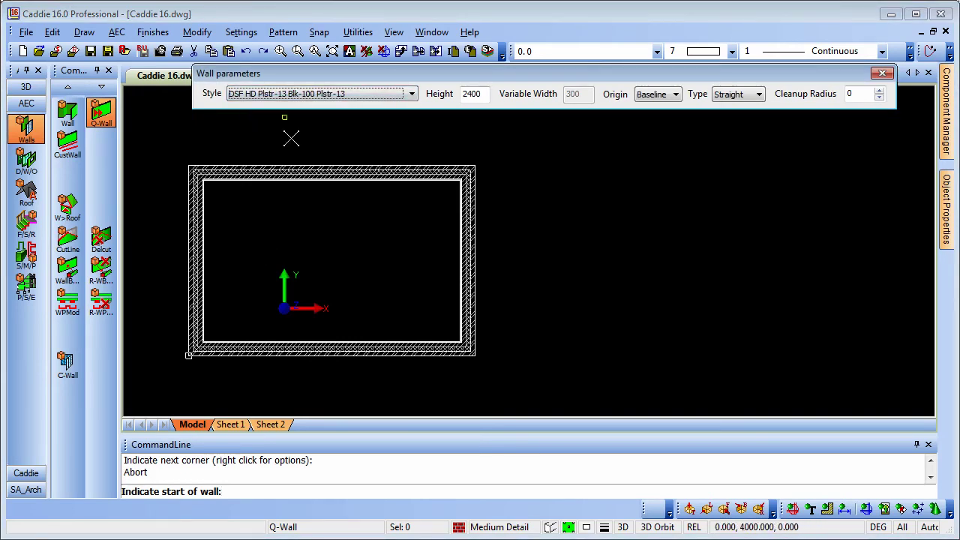
click(456, 456)
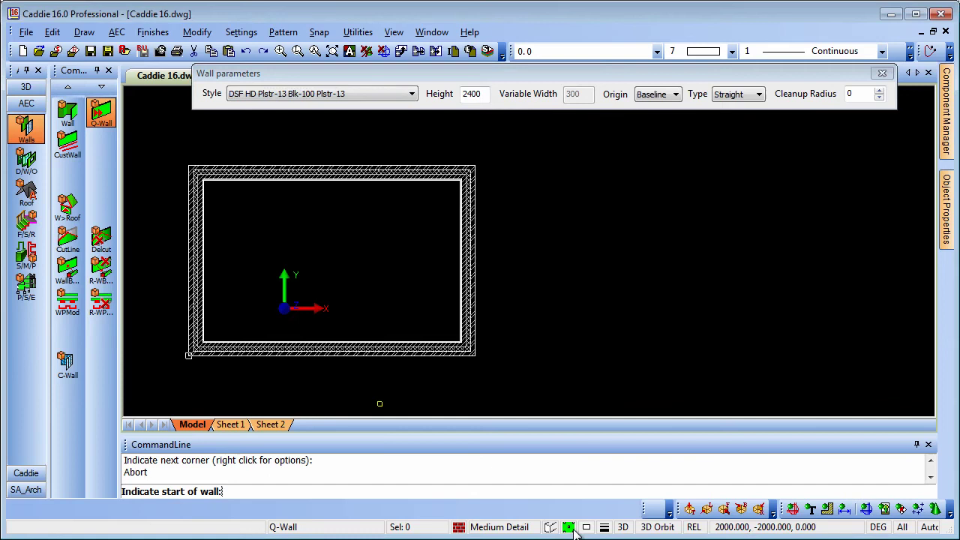
key(F9)
click(189, 261)
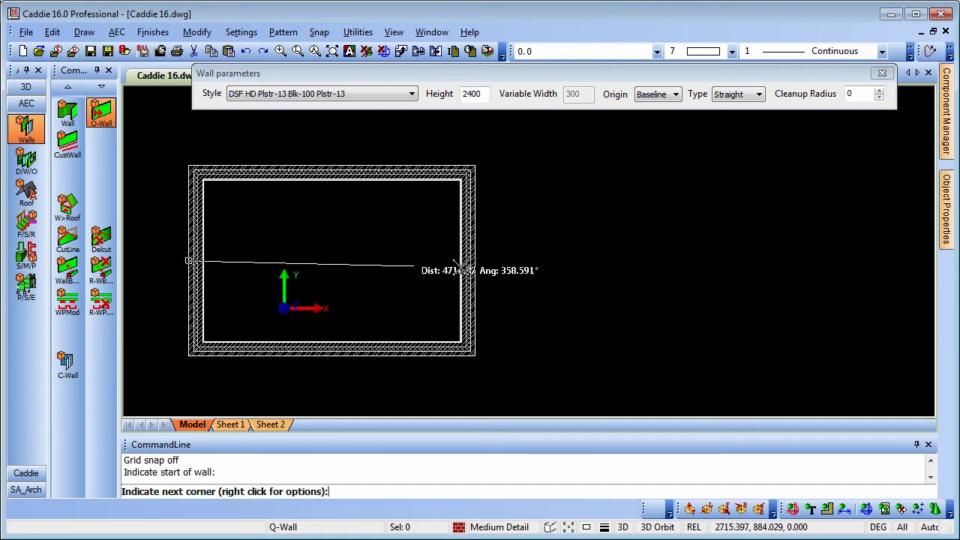
click(475, 262)
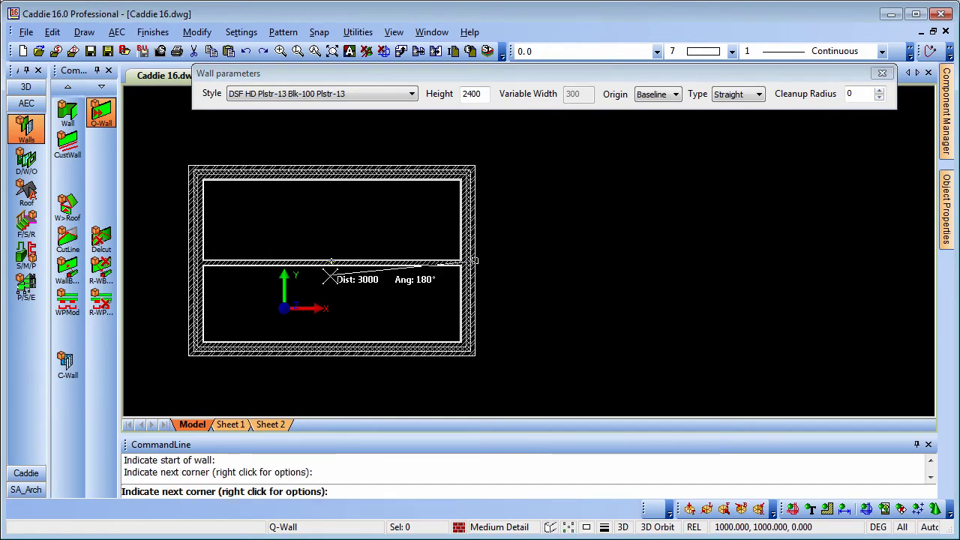
- Examine how the partition joins the outer walls at its ends, end the wall command, and compare the new plan with the existing drawing
scroll(180, 262, up, 3)
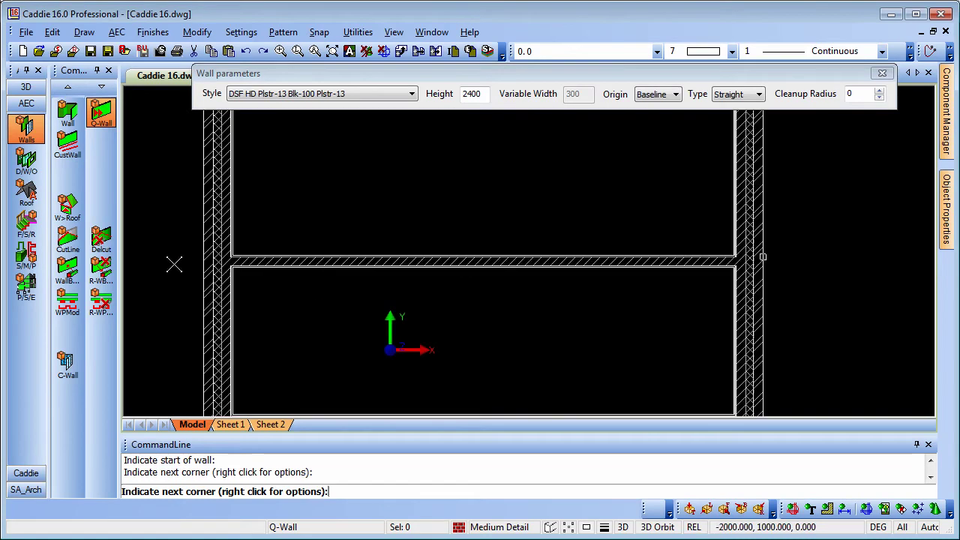
middle_drag(480, 268, 261, 260)
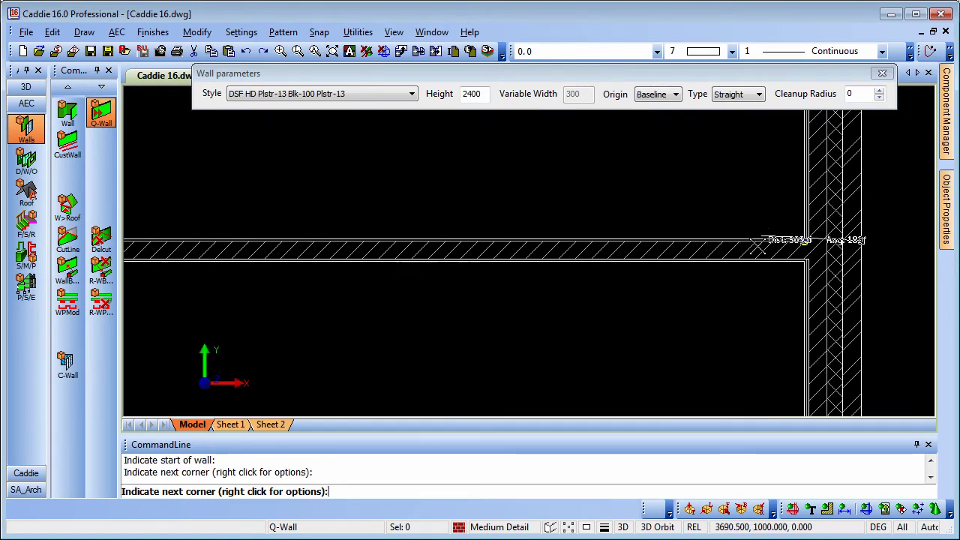
scroll(540, 279, down, 1)
scroll(496, 288, down, 2)
scroll(475, 285, up, 1)
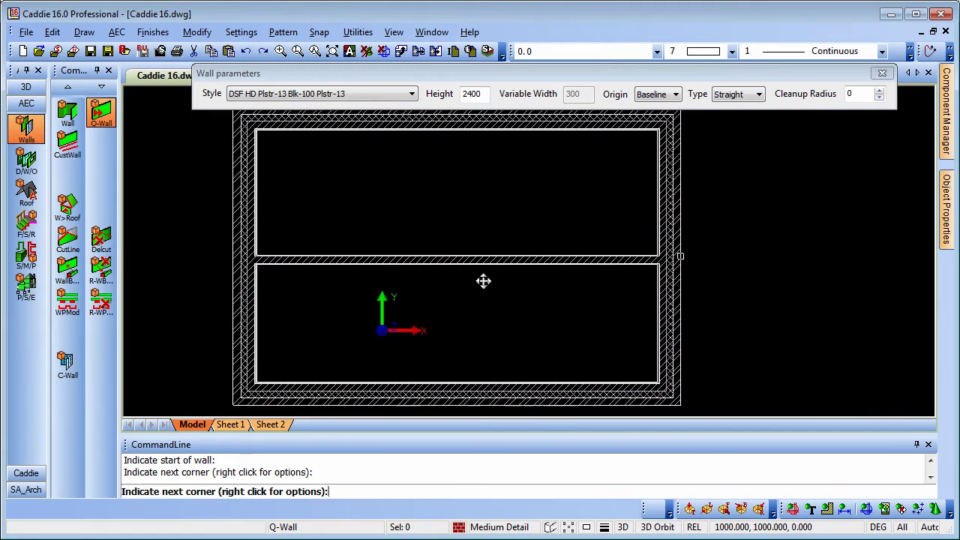
scroll(485, 280, down, 1)
right_click(486, 289)
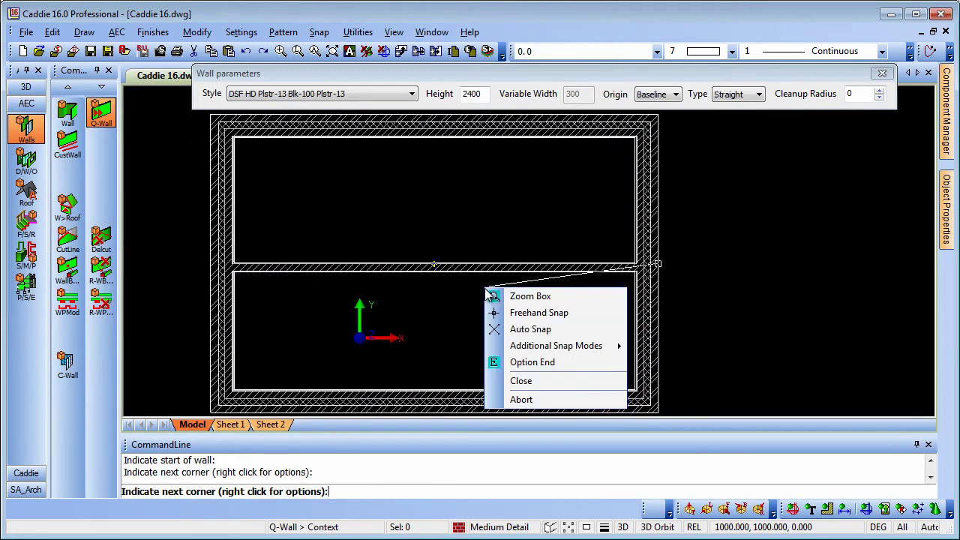
click(540, 399)
scroll(420, 283, down, 1)
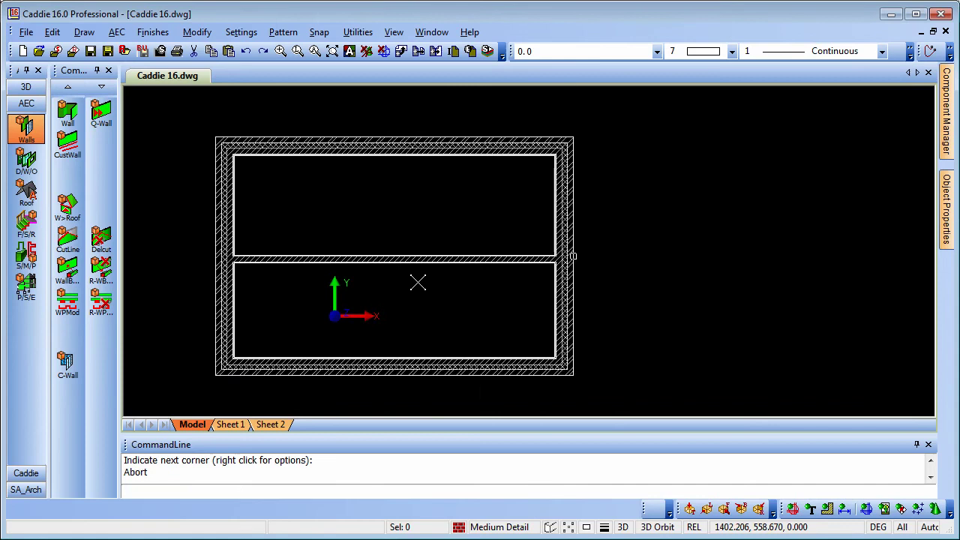
scroll(530, 237, down, 1)
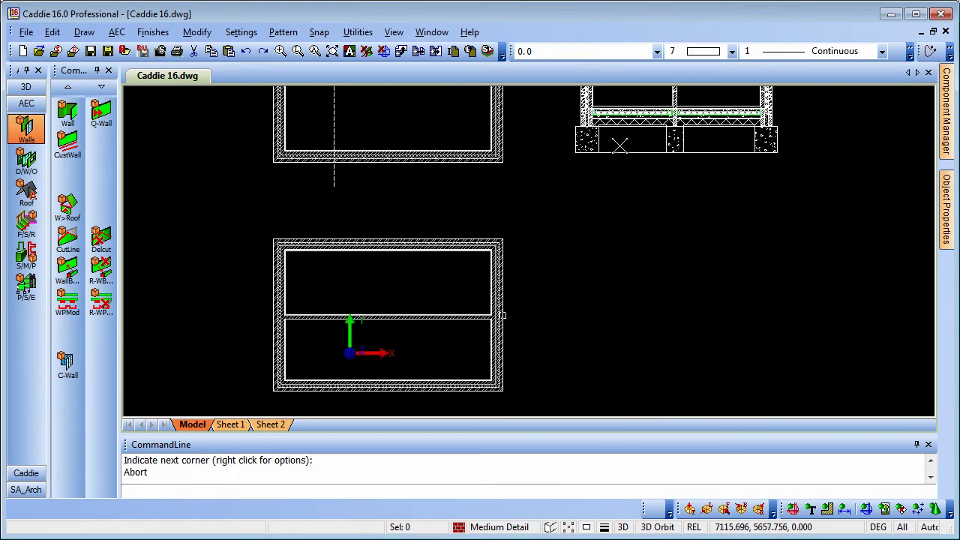
scroll(541, 249, up, 2)
scroll(541, 249, up, 1)
scroll(541, 250, down, 2)
mouse_move(282, 409)
middle_down()
mouse_move(350, 375)
mouse_move(432, 293)
mouse_move(337, 251)
middle_up()
scroll(290, 210, up, 2)
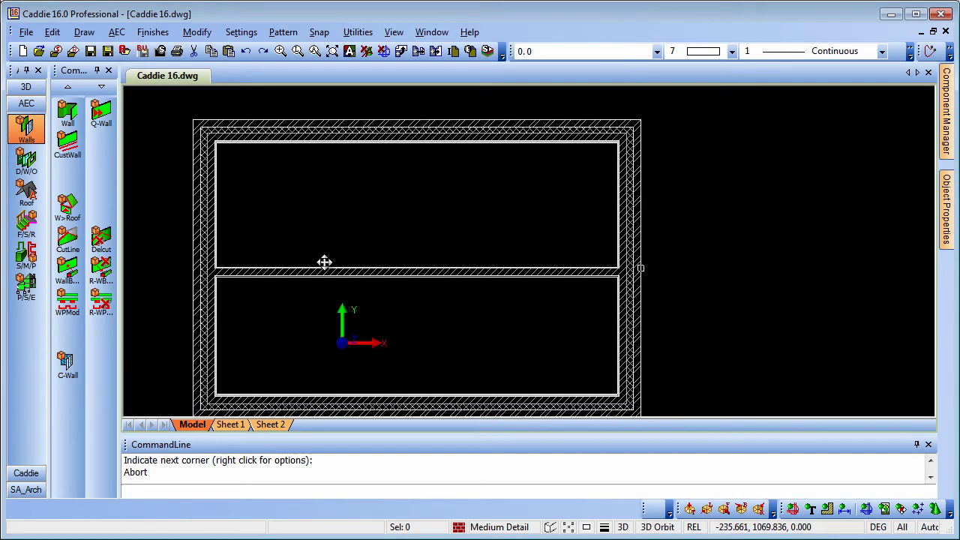
- Start a slab in style GF Slab 65.75.100.25.150 with edge style Insulated GF 65, Points profile, thickness 415 and height 0
click(25, 232)
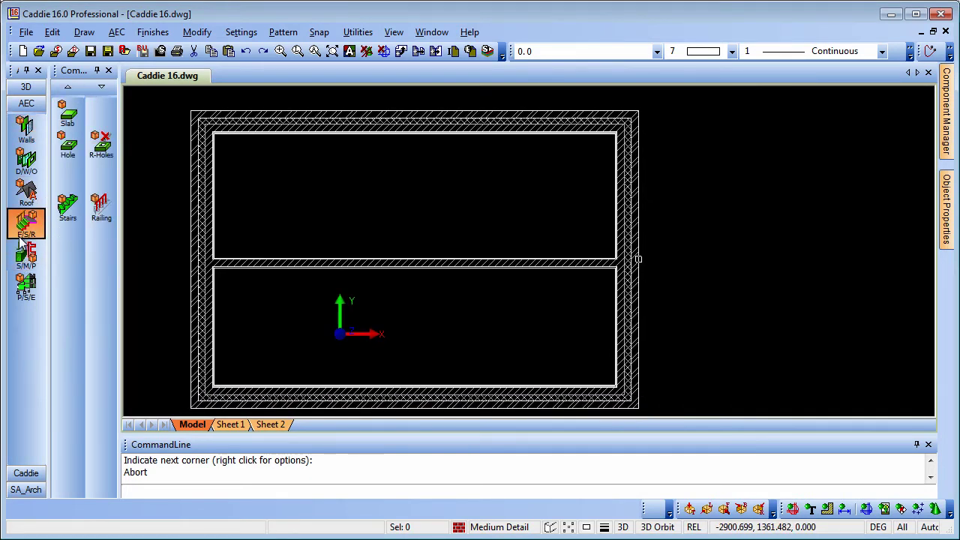
click(66, 123)
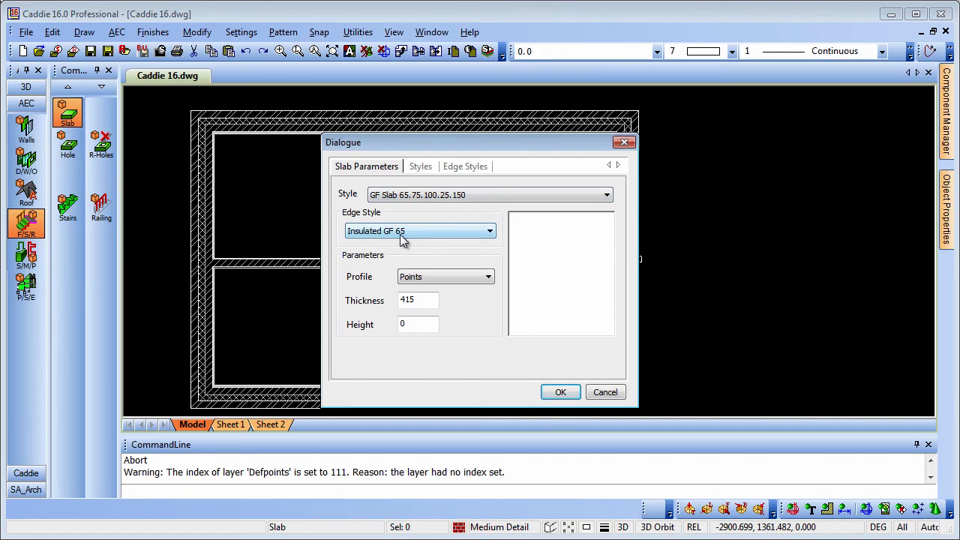
click(556, 393)
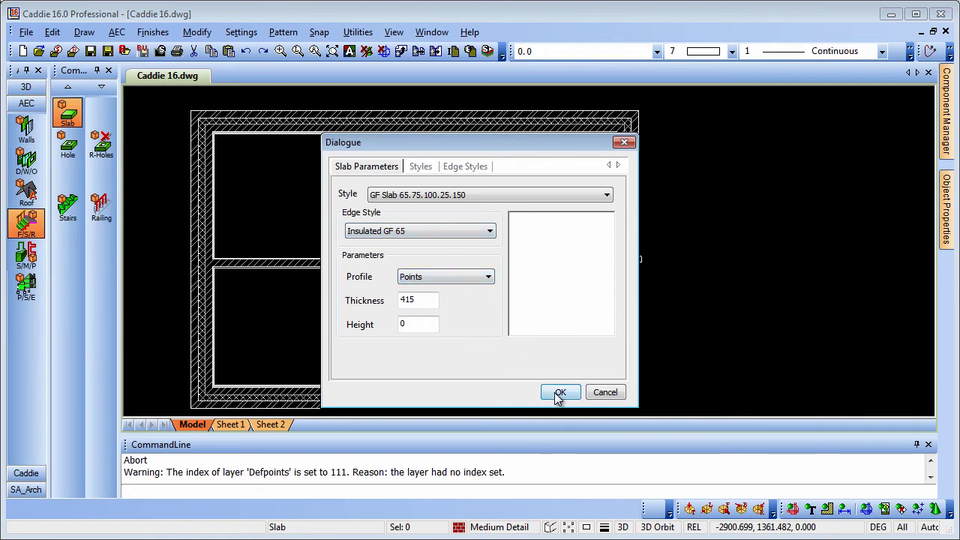
- Place the slab in the room below the partition, from its lower-left inner corner to its upper-right corner beside the partition
scroll(214, 360, up, 5)
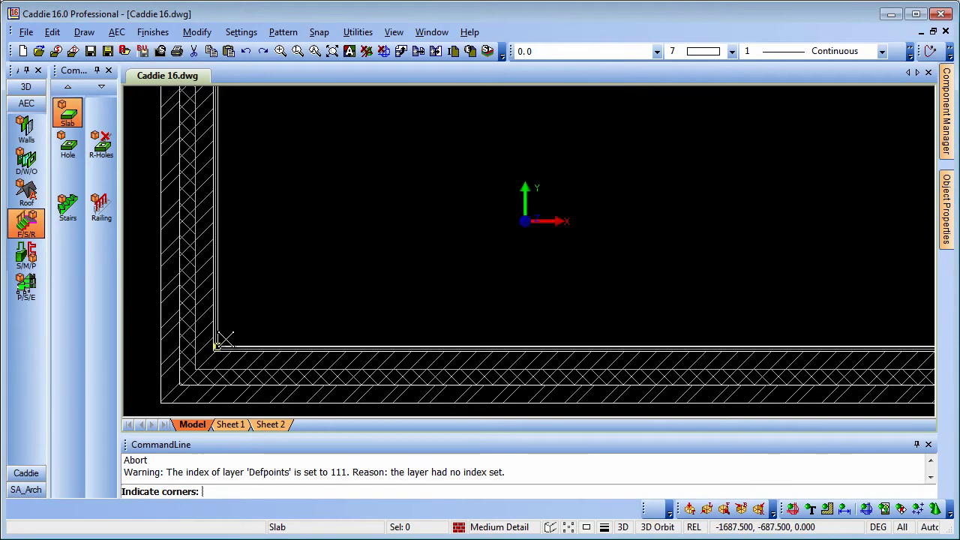
click(202, 353)
scroll(725, 143, down, 2)
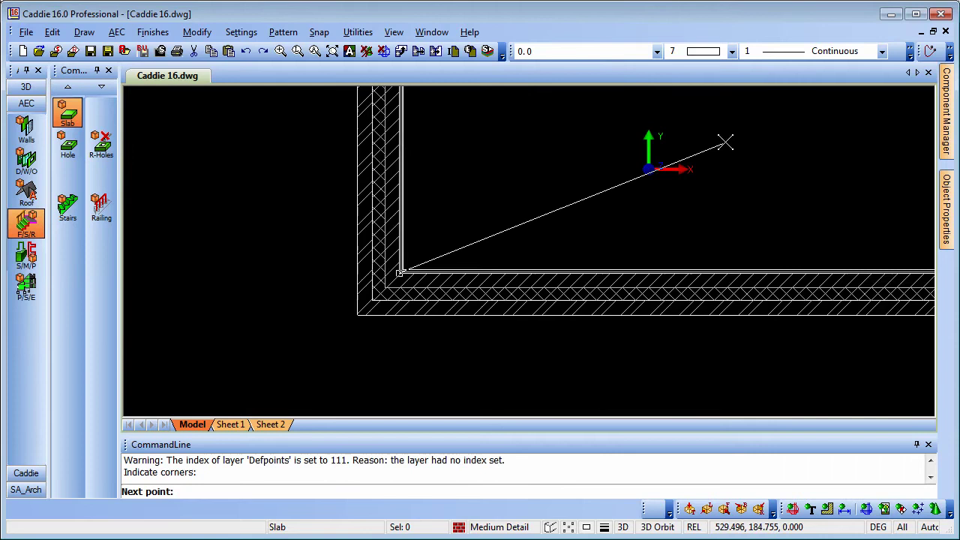
middle_drag(725, 143, 461, 245)
scroll(707, 230, up, 2)
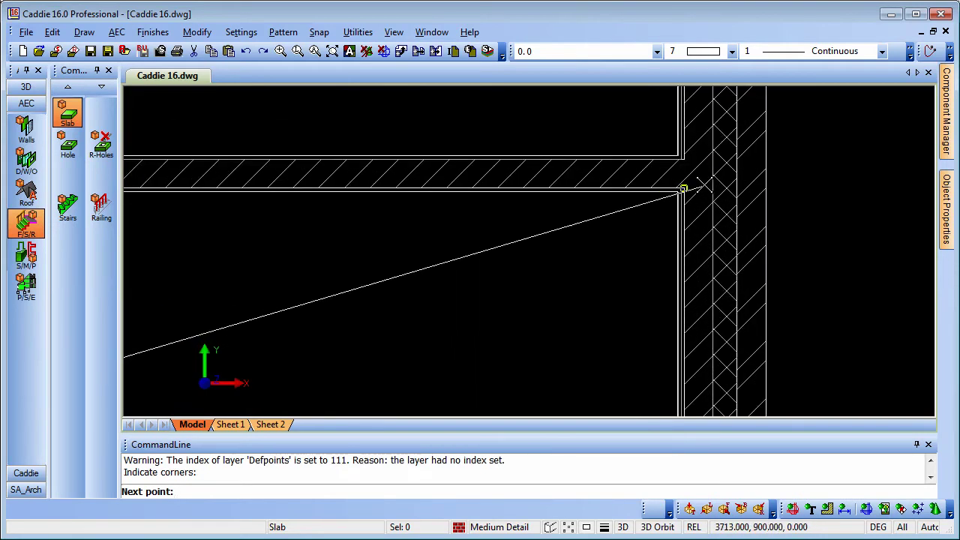
click(680, 190)
right_click(555, 288)
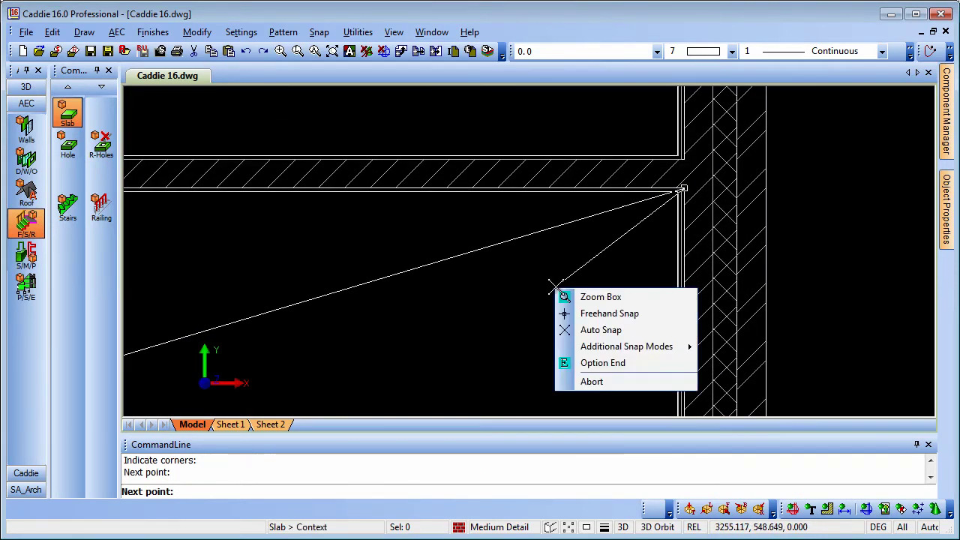
click(621, 364)
scroll(504, 302, down, 3)
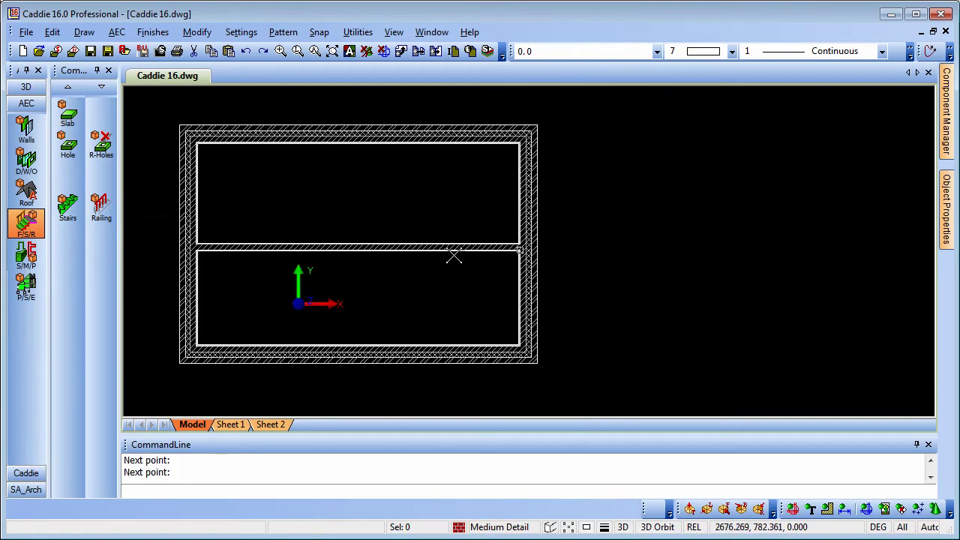
- Add a second GF Slab 65.75.100.25.150 slab with the same settings between opposite corners of the room above the partition
middle_drag(452, 255, 459, 310)
scroll(292, 294, up, 2)
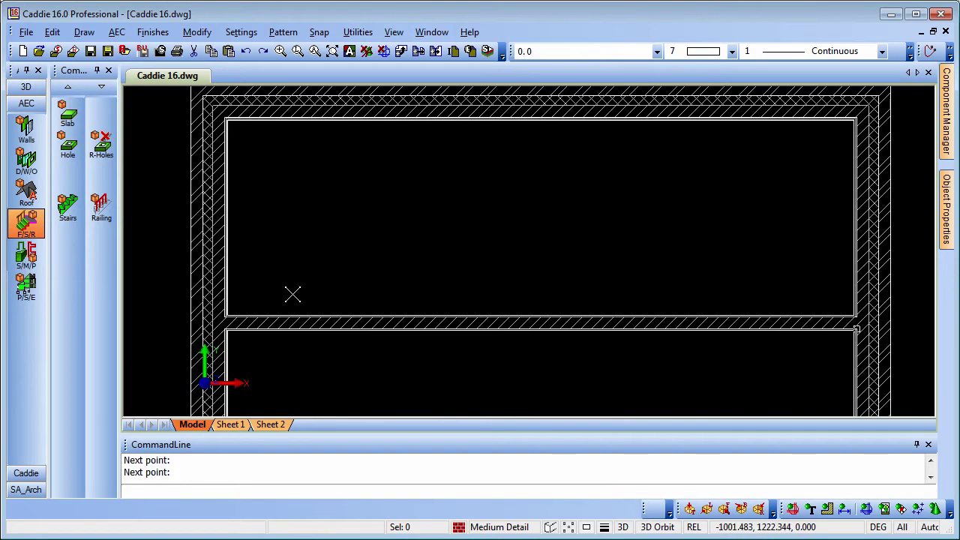
click(67, 114)
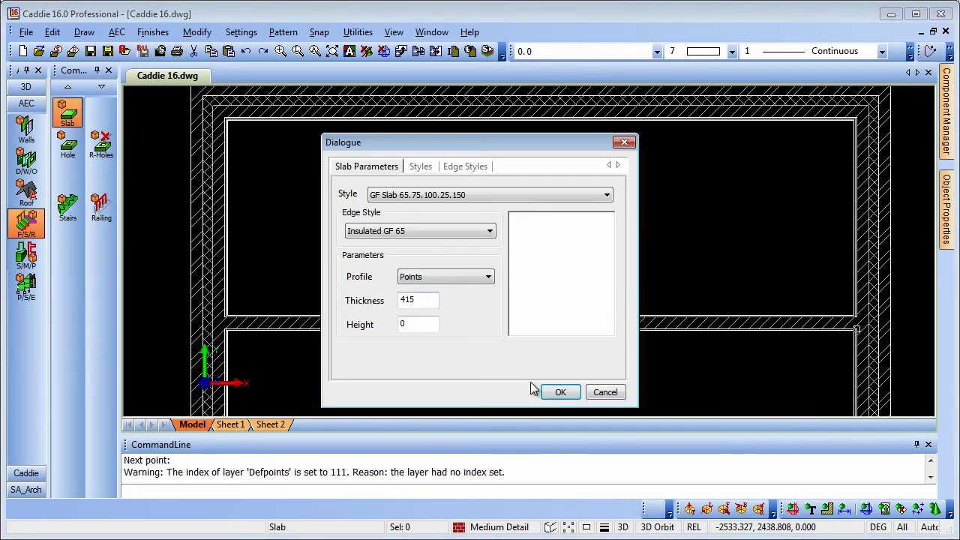
click(561, 392)
scroll(281, 316, up, 2)
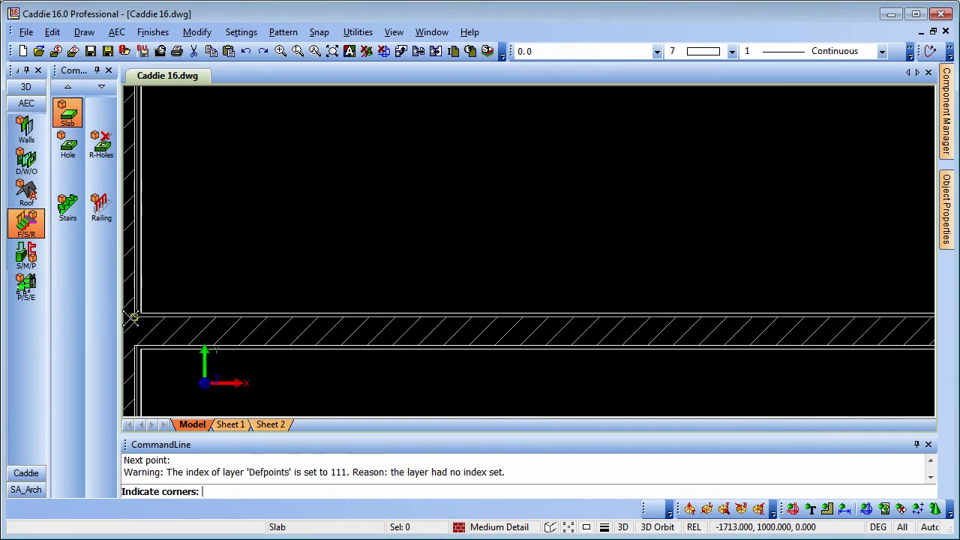
click(131, 317)
scroll(832, 175, down, 2)
middle_drag(835, 174, 485, 255)
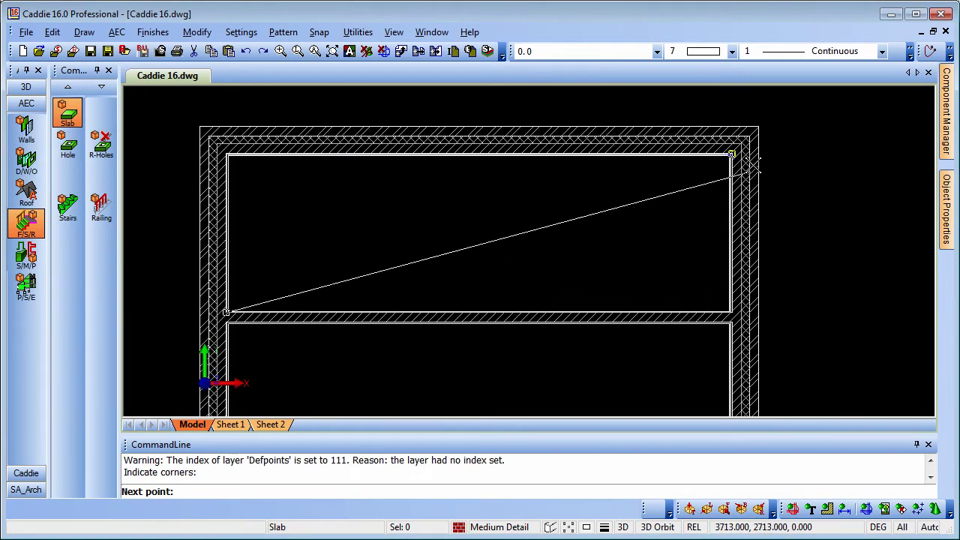
scroll(750, 168, up, 2)
click(687, 133)
right_click(535, 216)
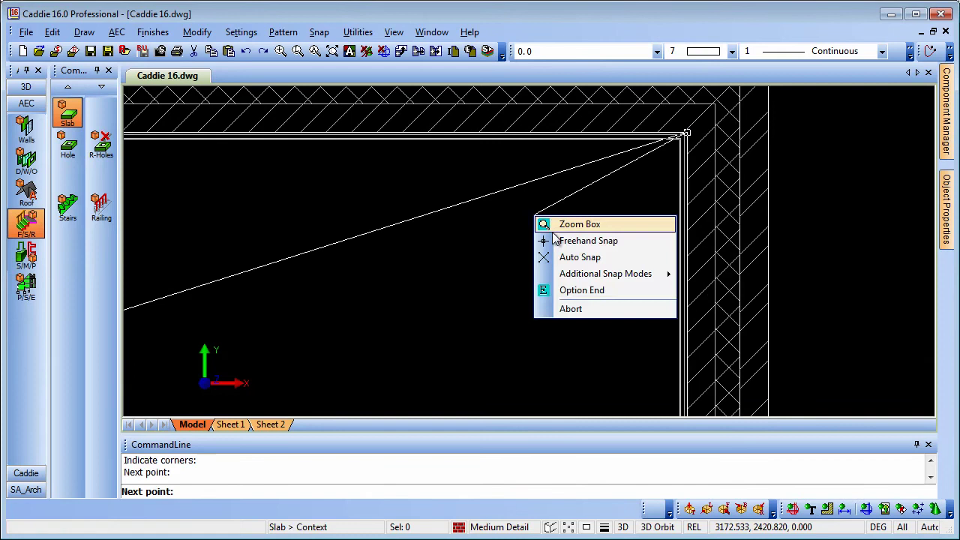
click(582, 290)
scroll(521, 281, down, 2)
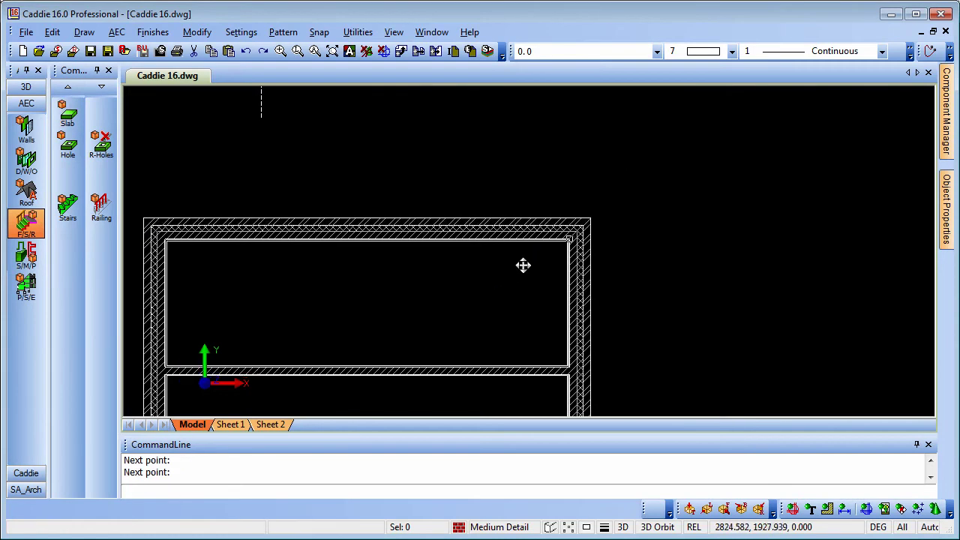
- Set the display mode of the new plan to Phong shaded with wireframe
middle_drag(523, 265, 582, 193)
scroll(582, 195, down, 1)
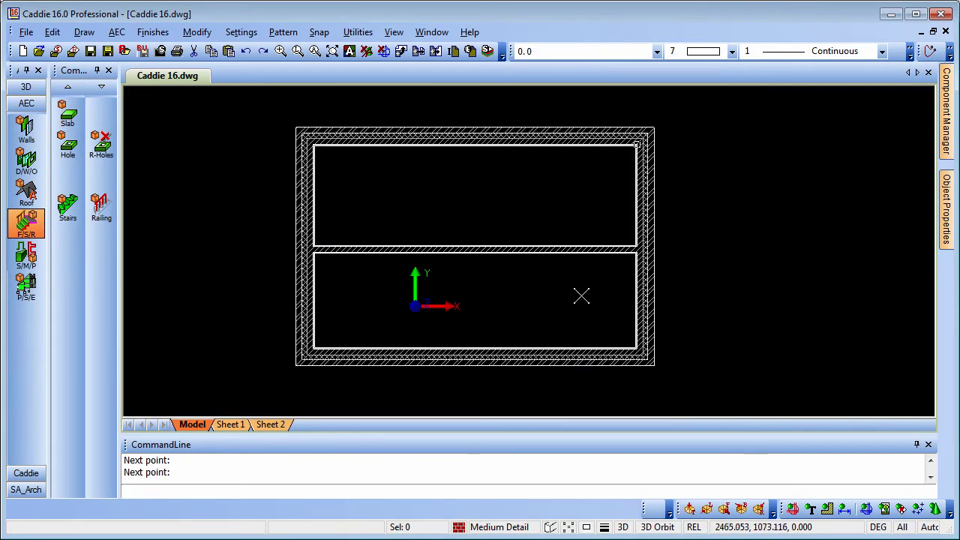
click(588, 529)
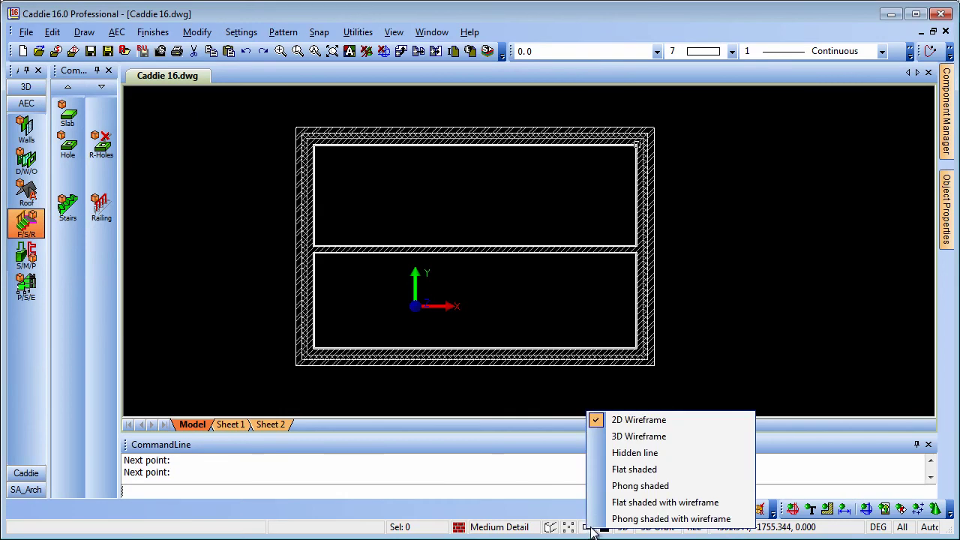
click(637, 519)
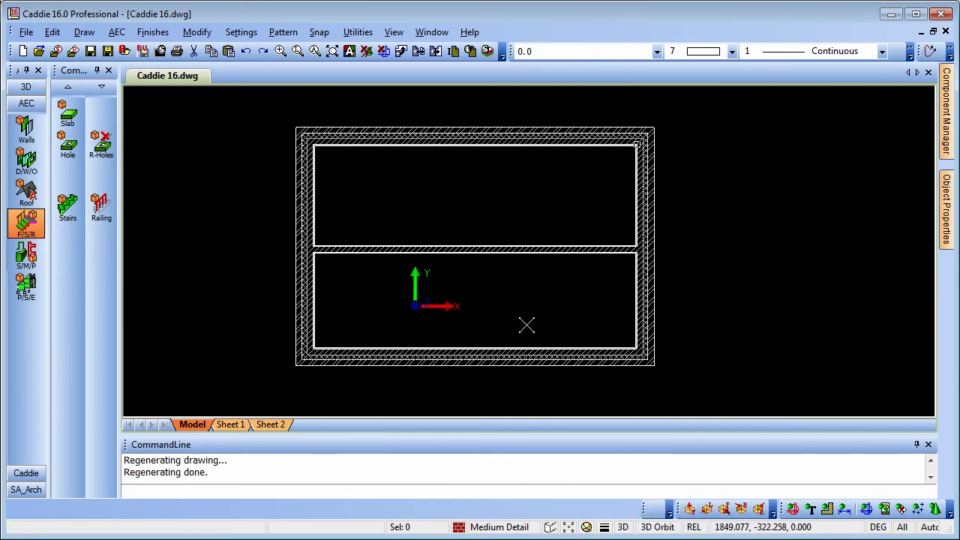
- Examine the new building in 3D, comparing its wall bases and slab edges with the existing building behind it
mouse_move(526, 325)
middle_down()
mouse_move(532, 315)
mouse_move(564, 313)
middle_up()
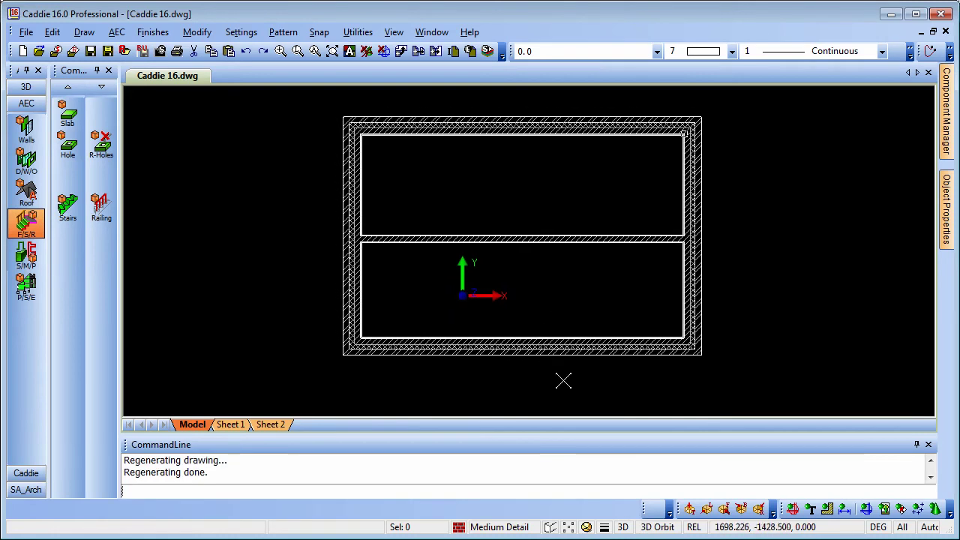
shift+middle_drag(525, 358, 727, 249)
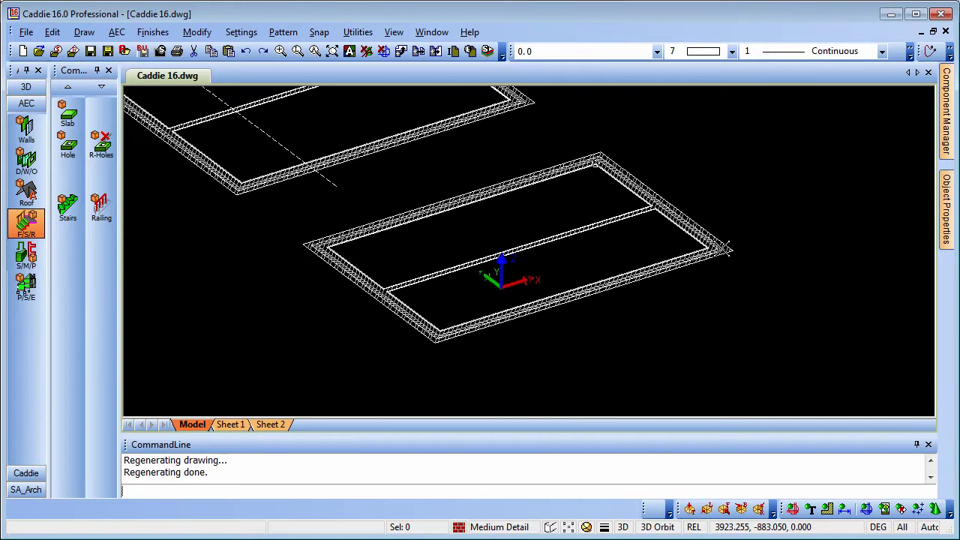
shift+middle_drag(544, 304, 517, 286)
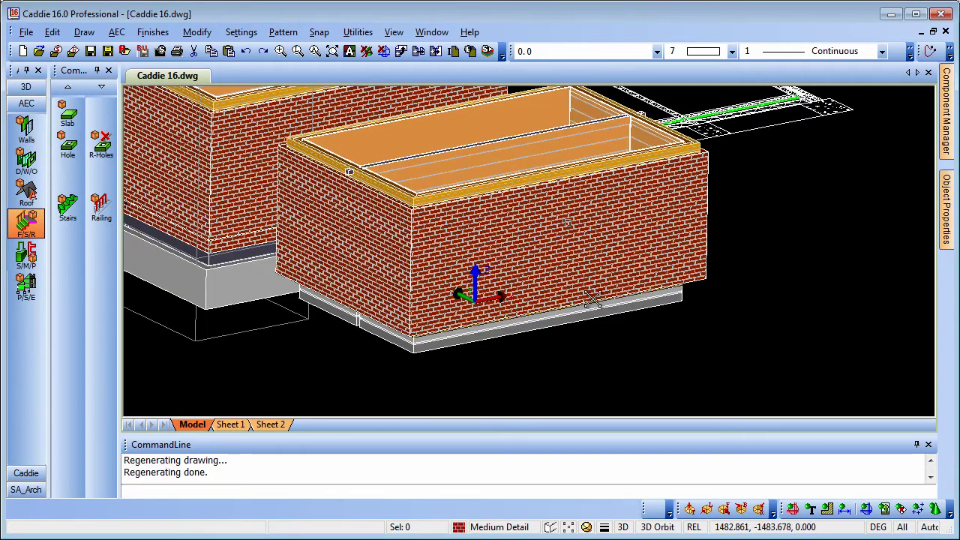
shift+middle_drag(594, 299, 533, 350)
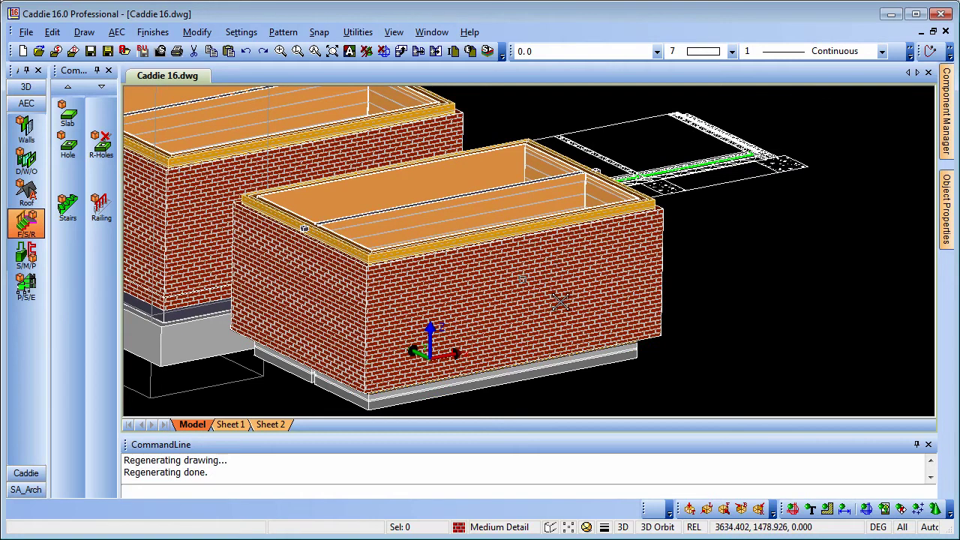
mouse_move(560, 302)
middle_down()
mouse_move(581, 289)
mouse_move(327, 319)
middle_up()
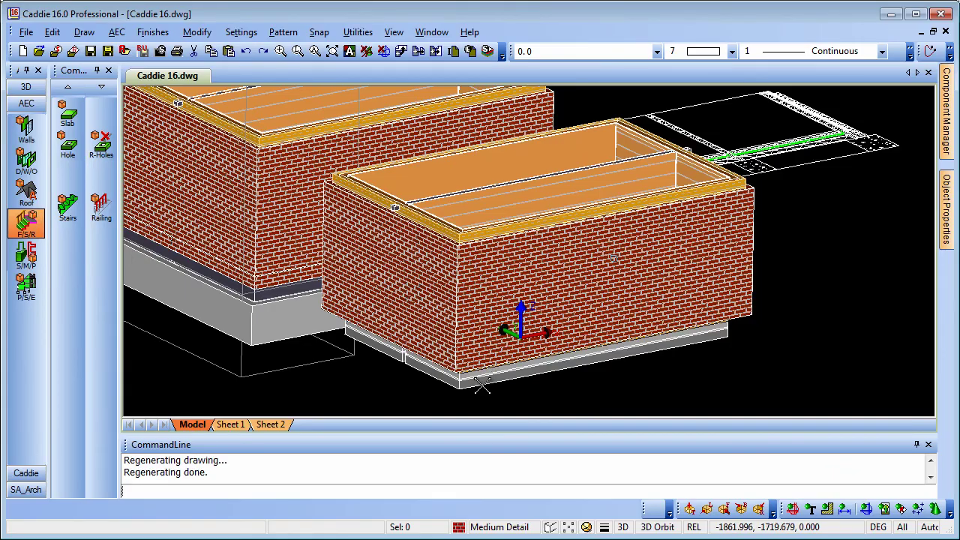
scroll(482, 384, up, 4)
shift+middle_drag(497, 381, 517, 339)
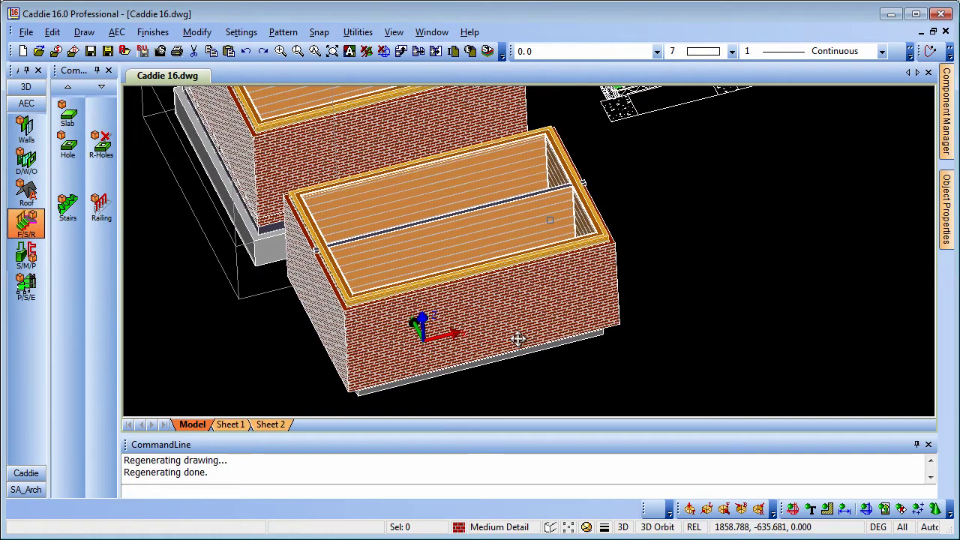
shift+middle_drag(704, 297, 703, 302)
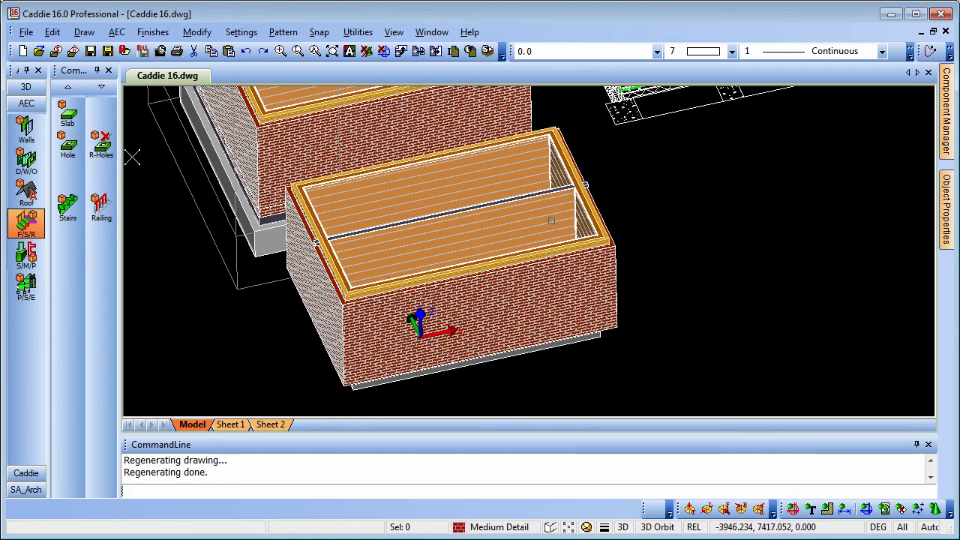
- Extend the new building's left end wall downward with a bottom cut line at -1150 from the wall baseline
click(27, 128)
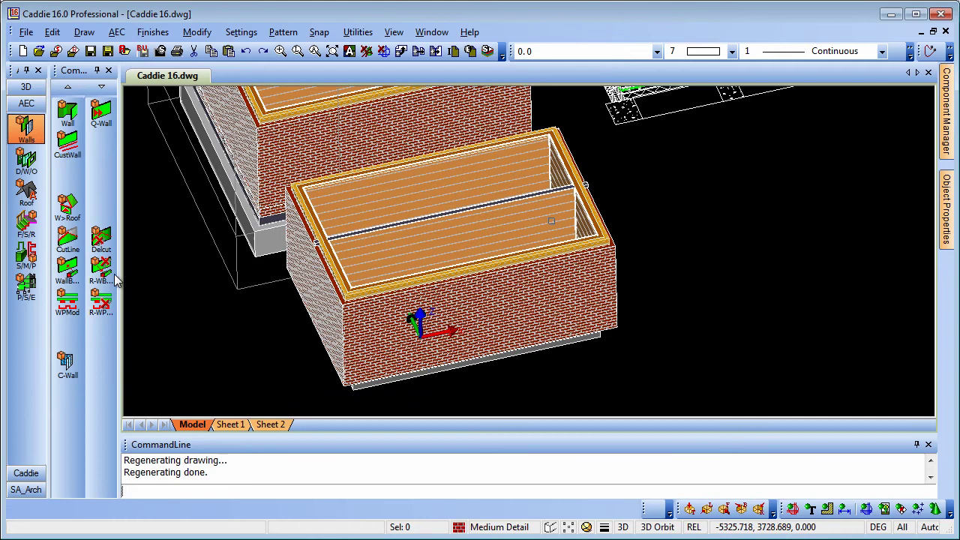
click(68, 240)
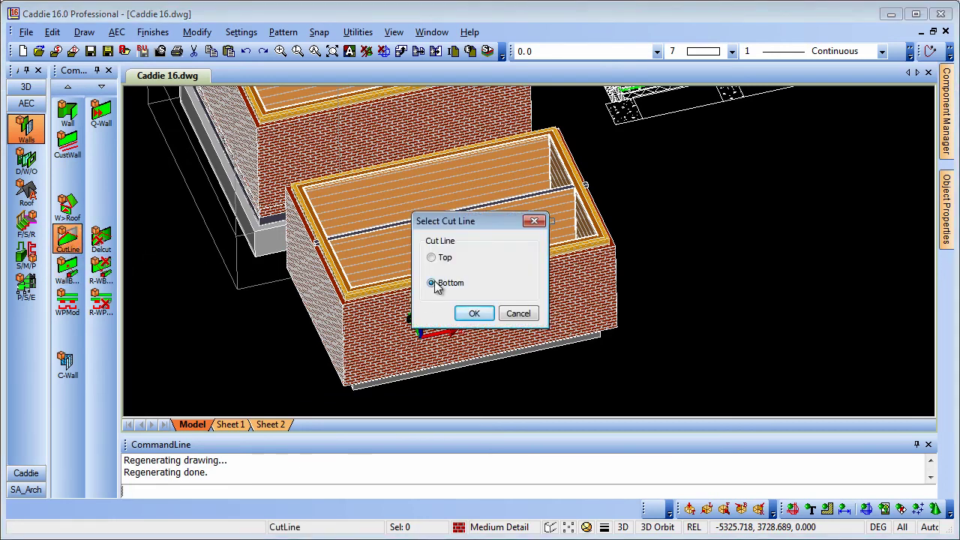
click(475, 313)
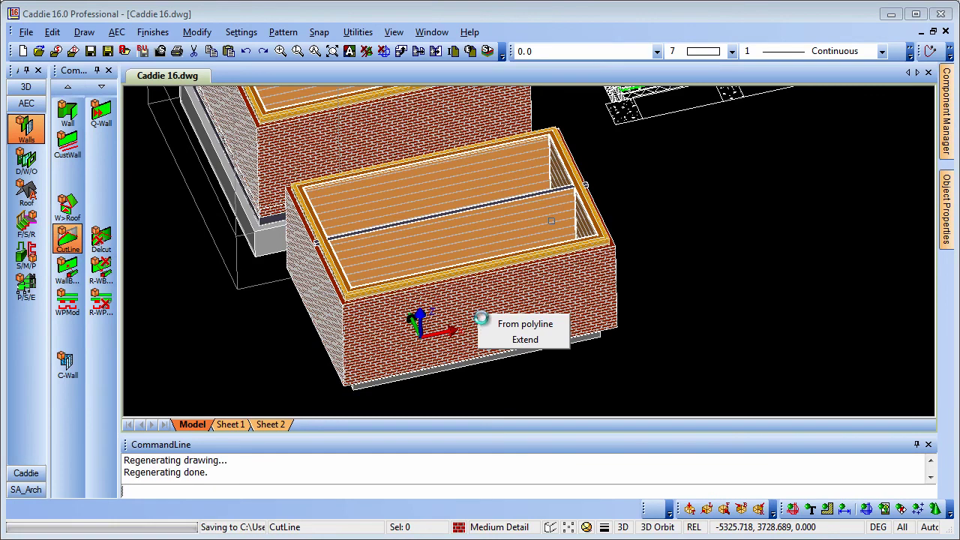
click(526, 340)
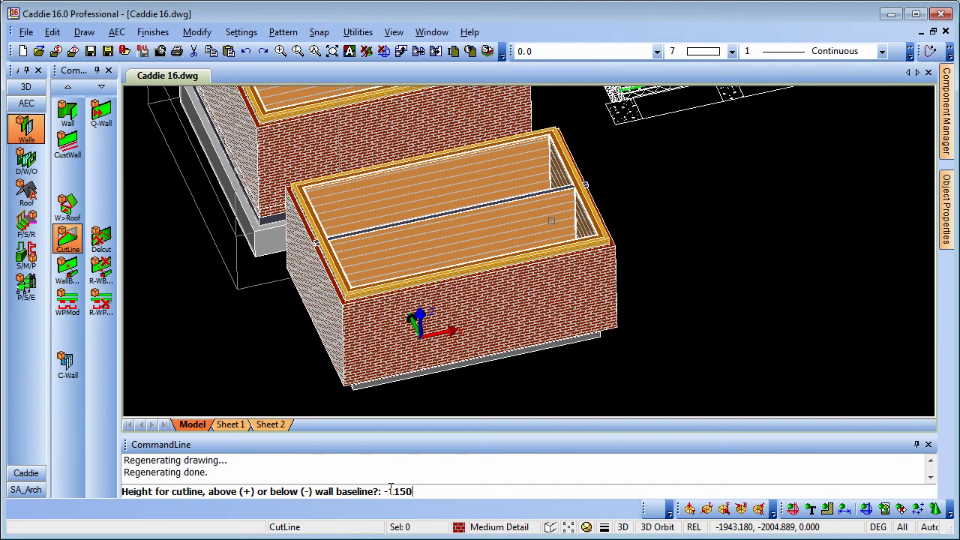
key(Return)
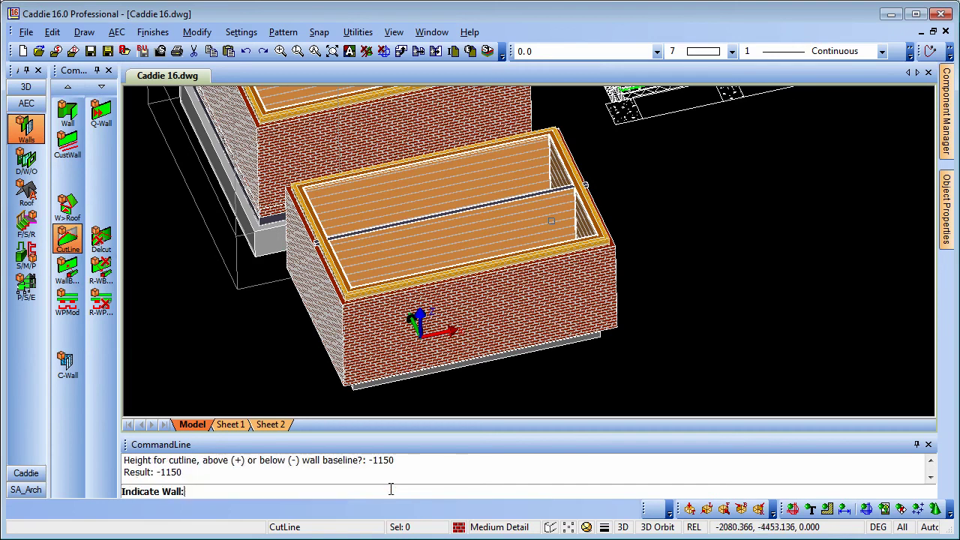
click(328, 333)
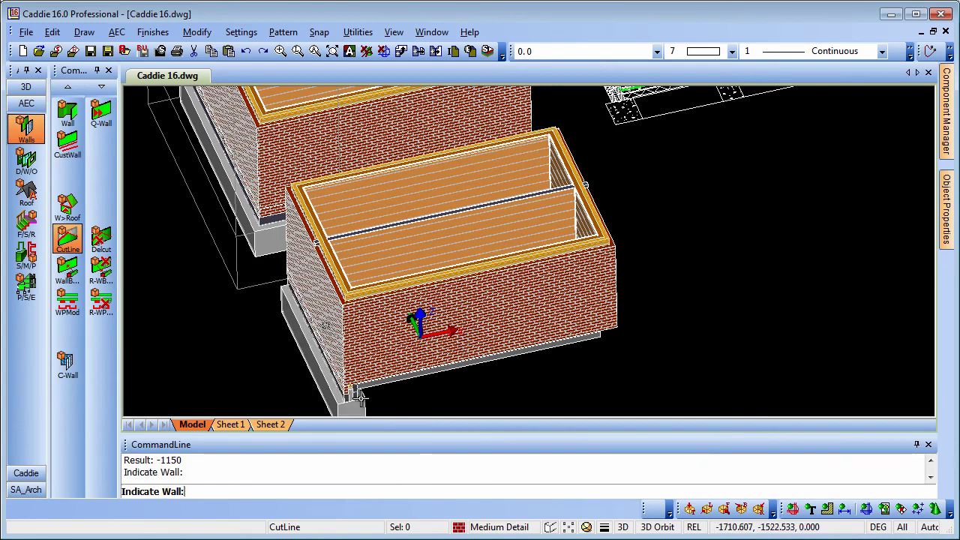
- Apply the same -1150 bottom cut line to the front wall, the partition and the opposite end wall
middle_drag(347, 403, 335, 376)
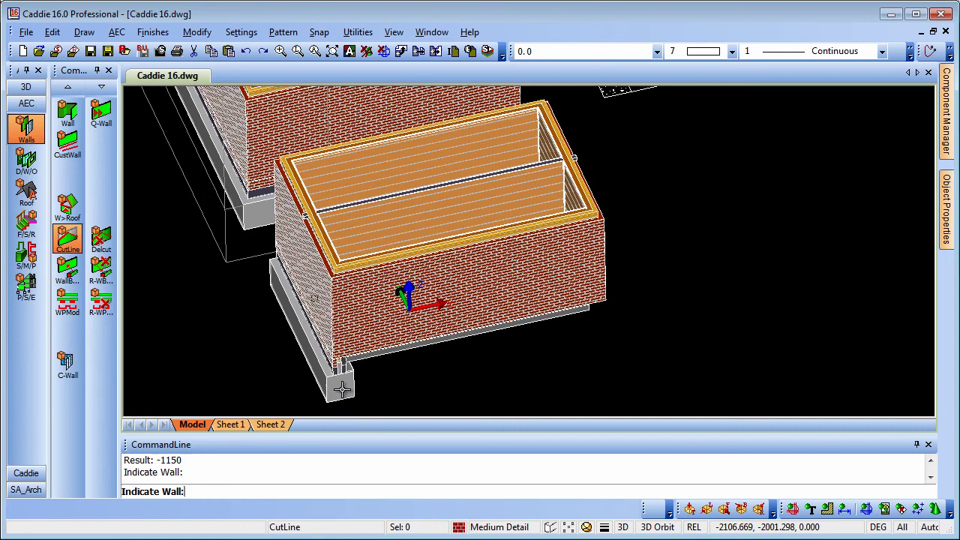
click(417, 328)
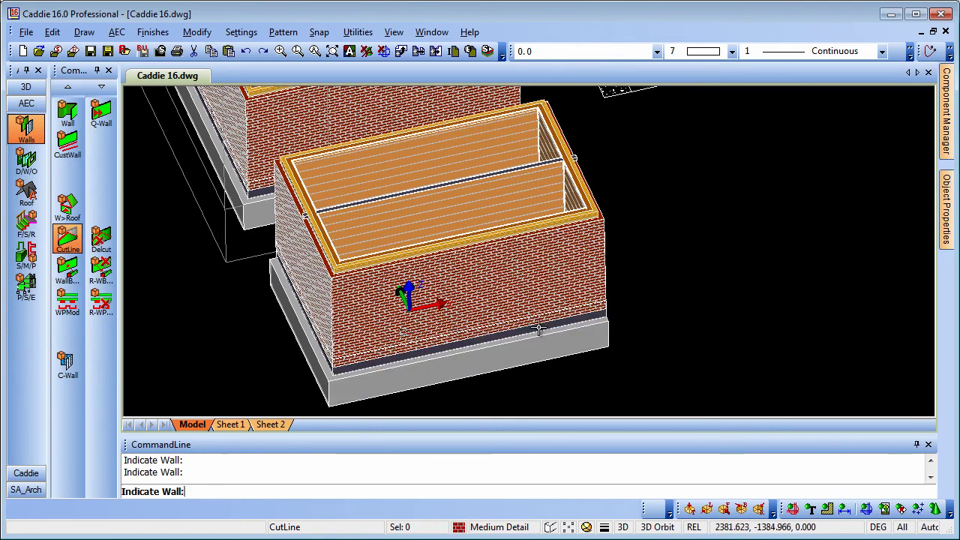
shift+middle_drag(508, 195, 563, 250)
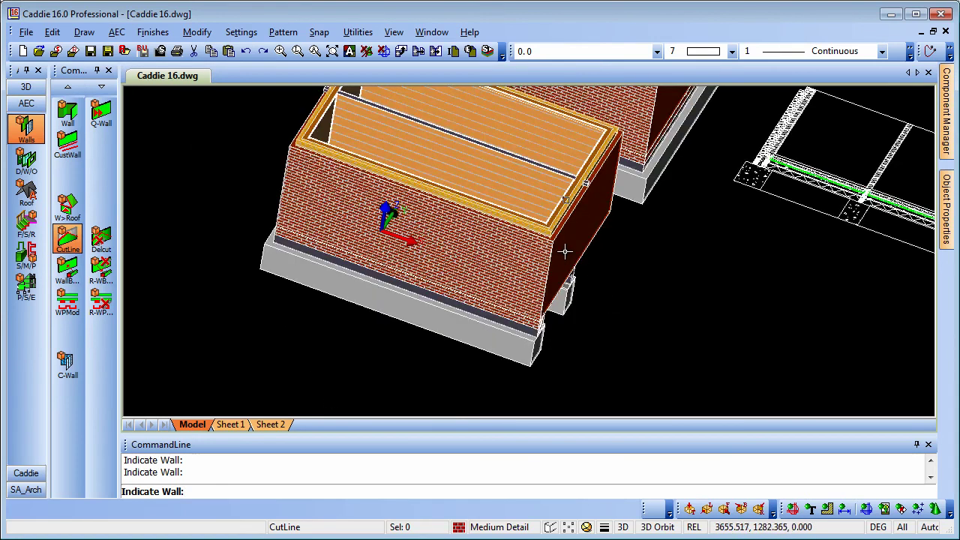
middle_drag(635, 307, 465, 368)
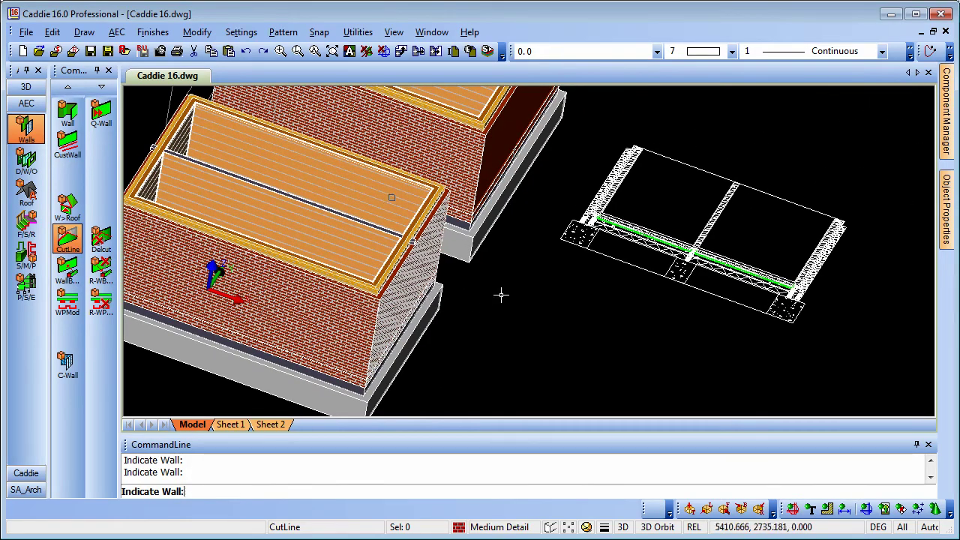
shift+middle_drag(501, 295, 572, 265)
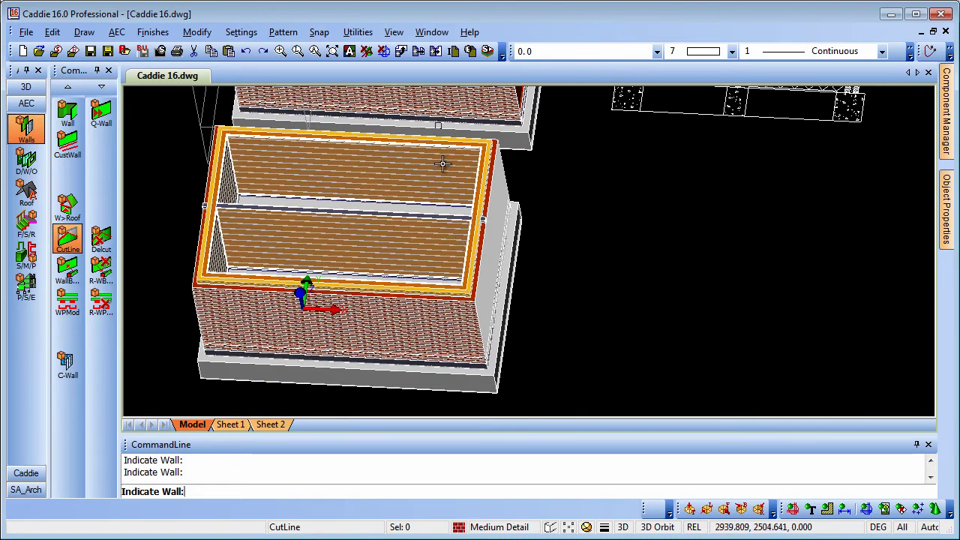
- Return to the top view with the new plan and the existing section in sight
click(395, 32)
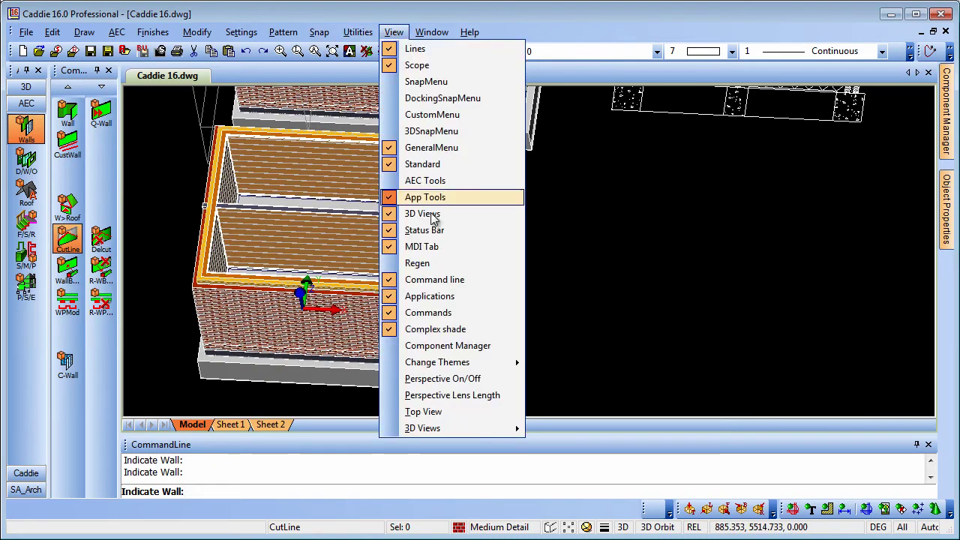
click(448, 412)
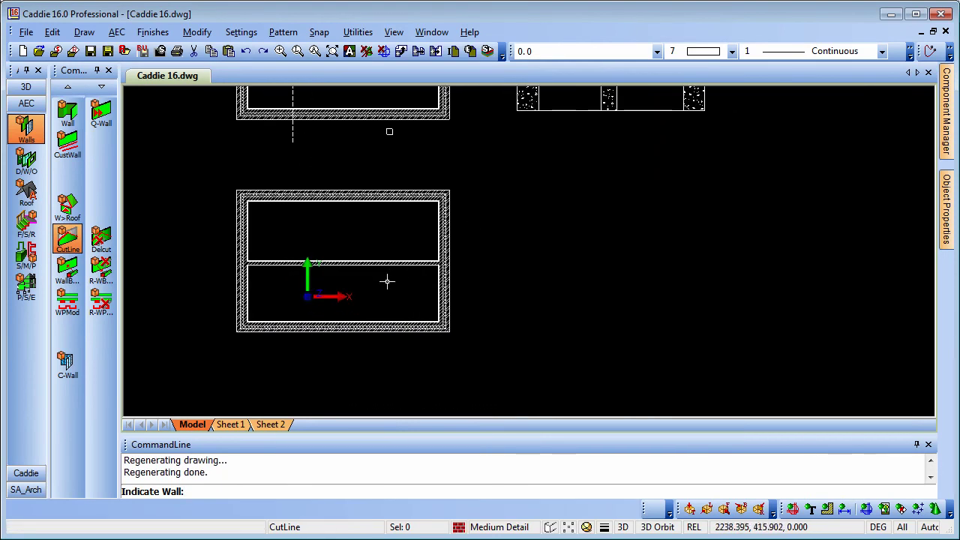
middle_drag(387, 281, 365, 295)
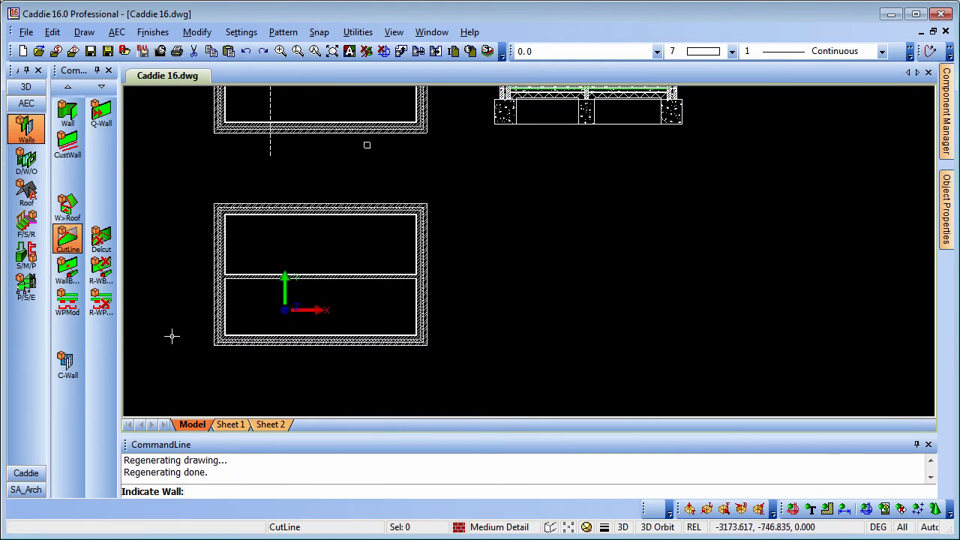
- Start a vertical Quick Section and draw its profile line straight across both rooms, left of the new plan's centre
scroll(295, 257, up, 1)
scroll(334, 258, up, 1)
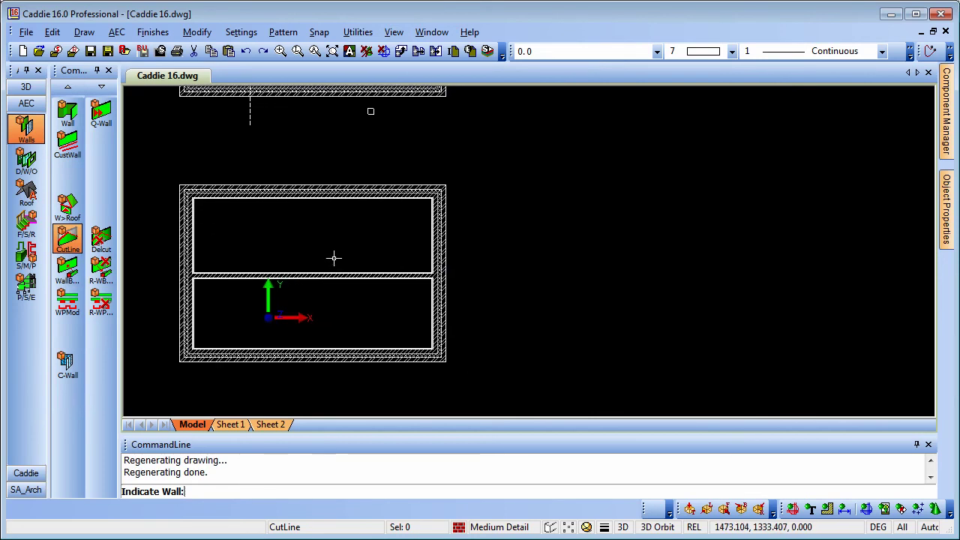
click(25, 286)
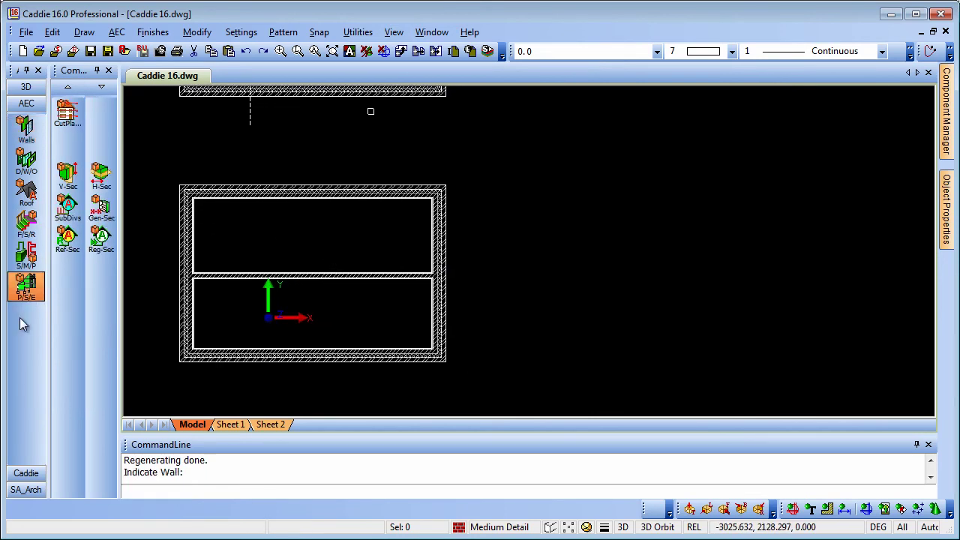
click(67, 180)
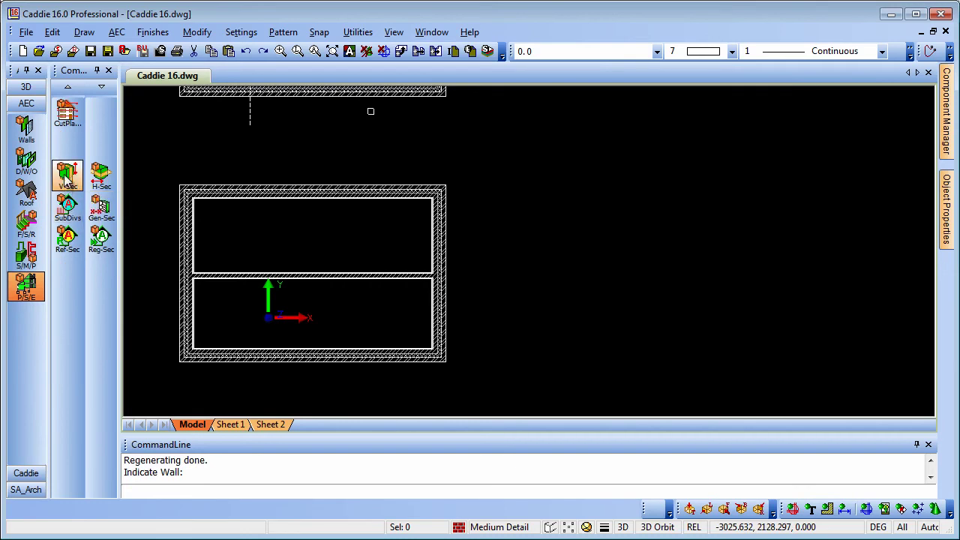
click(68, 176)
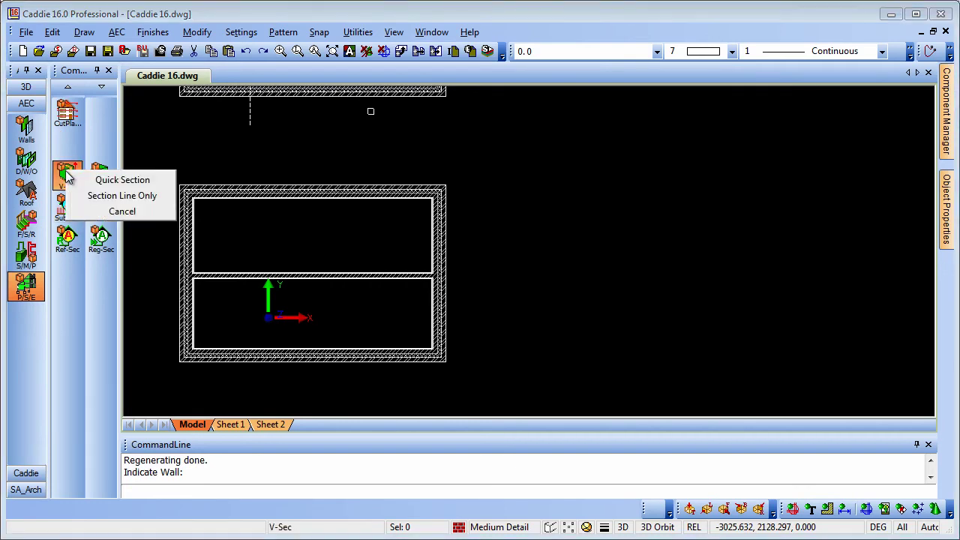
click(122, 180)
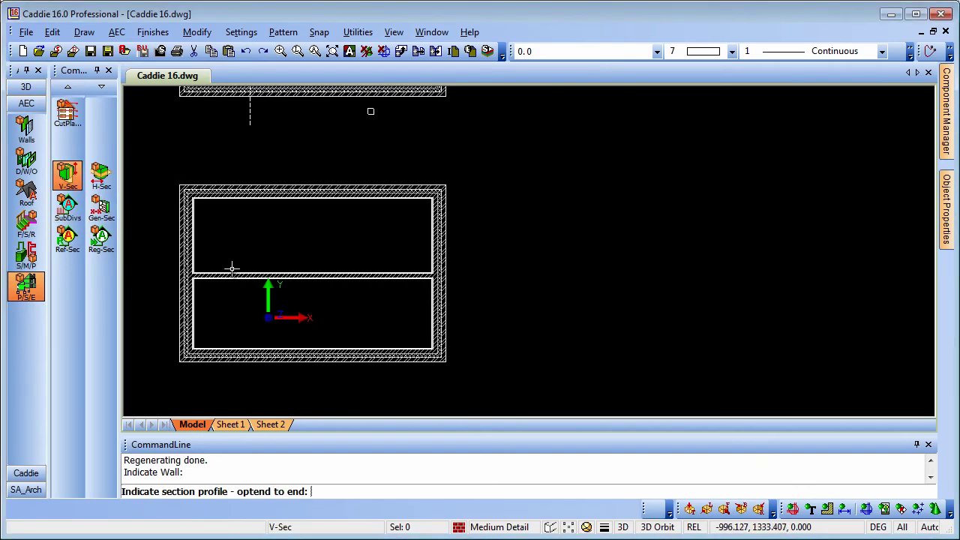
click(255, 389)
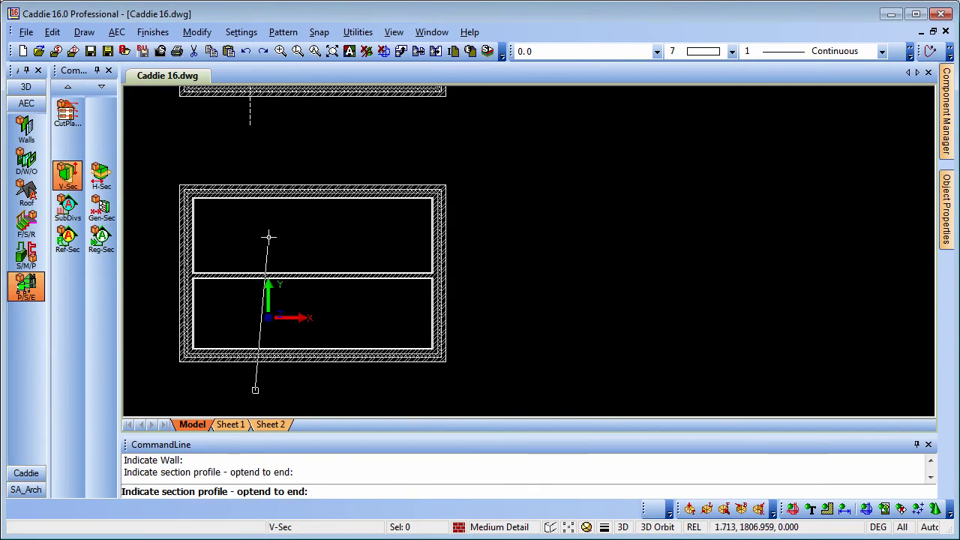
click(253, 163)
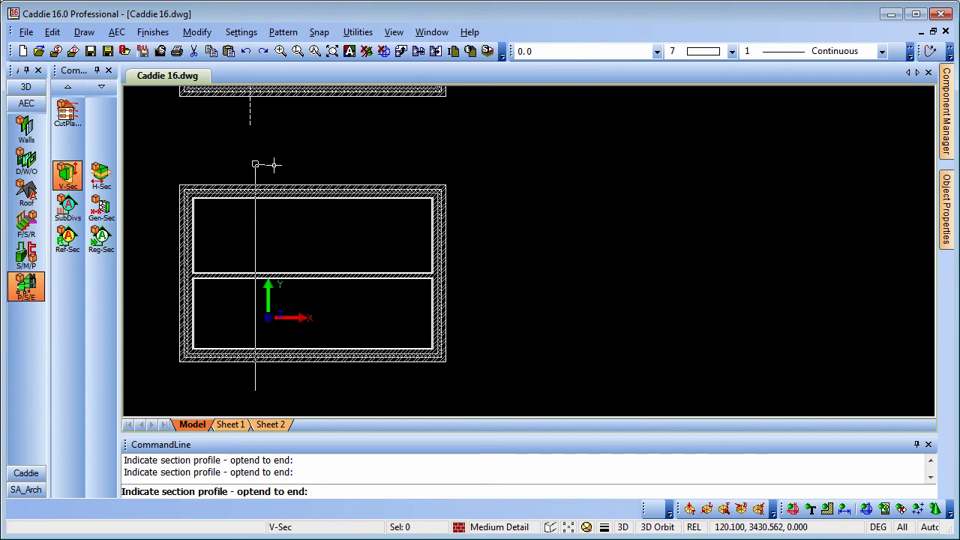
- End the section profile, set its extent beyond the new building's left end wall and place the section to the right of the plan
right_click(270, 163)
click(351, 240)
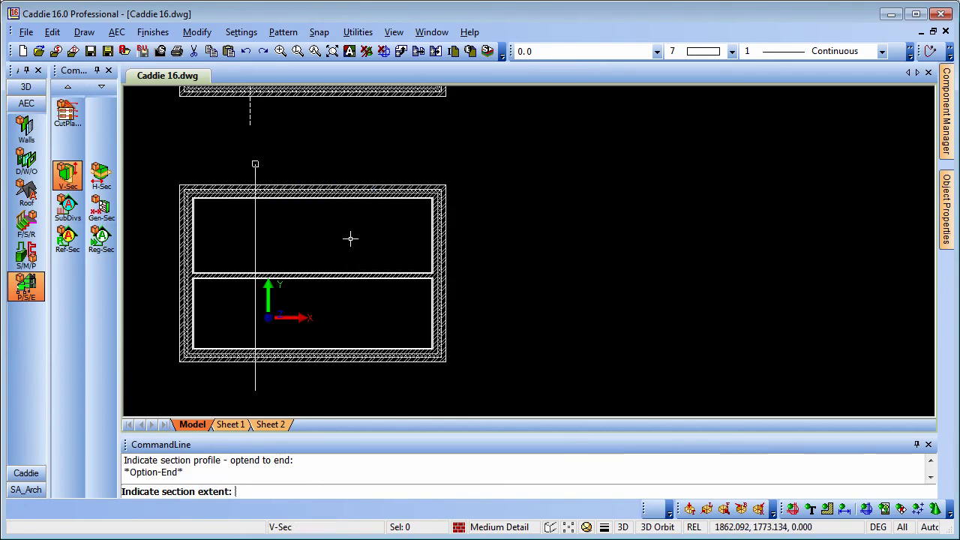
click(150, 179)
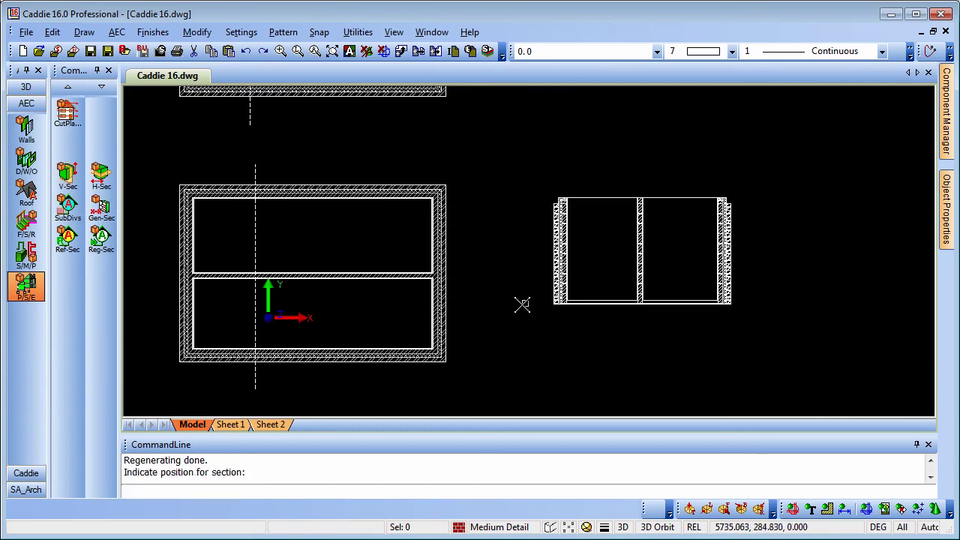
- Increase the Lower Extension of the new building's section line so the section reaches below the foundations
scroll(510, 304, up, 4)
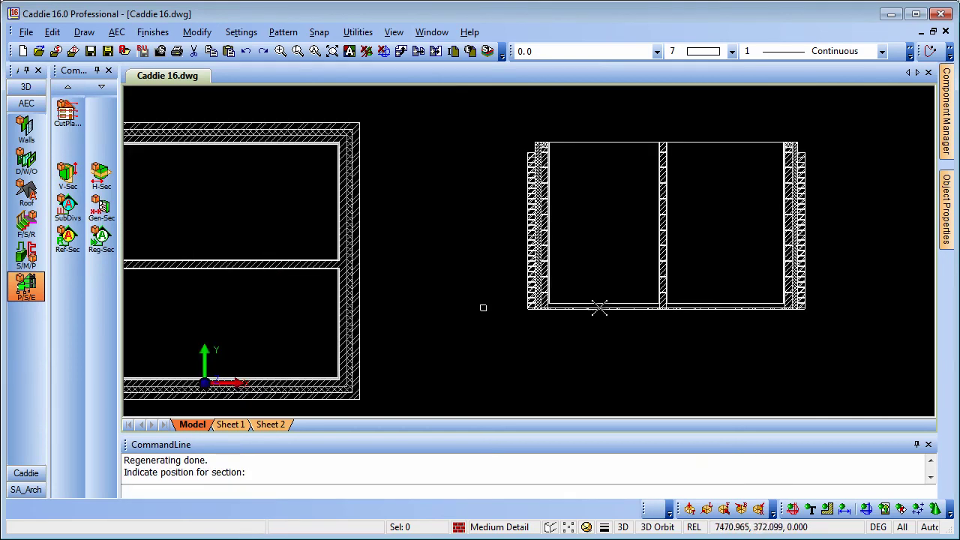
scroll(419, 312, up, 5)
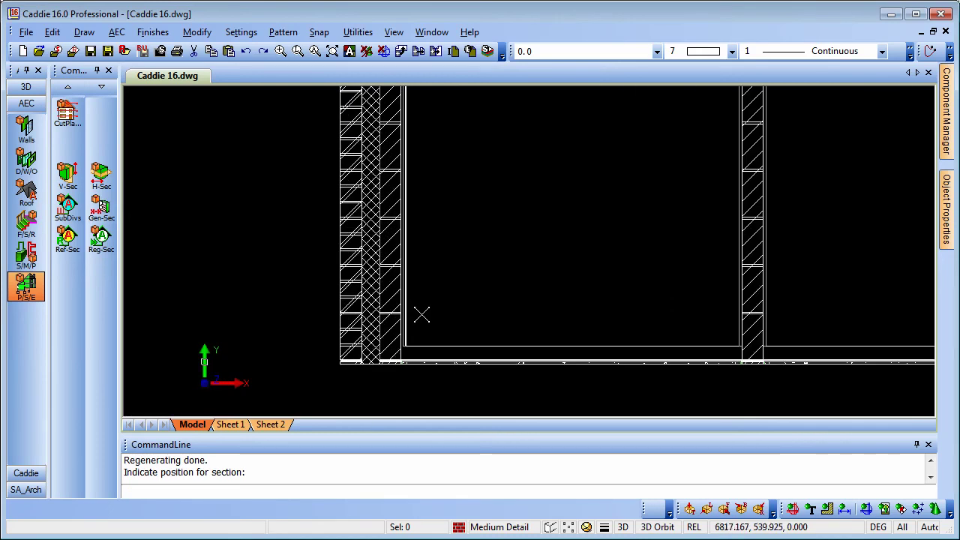
scroll(422, 314, down, 7)
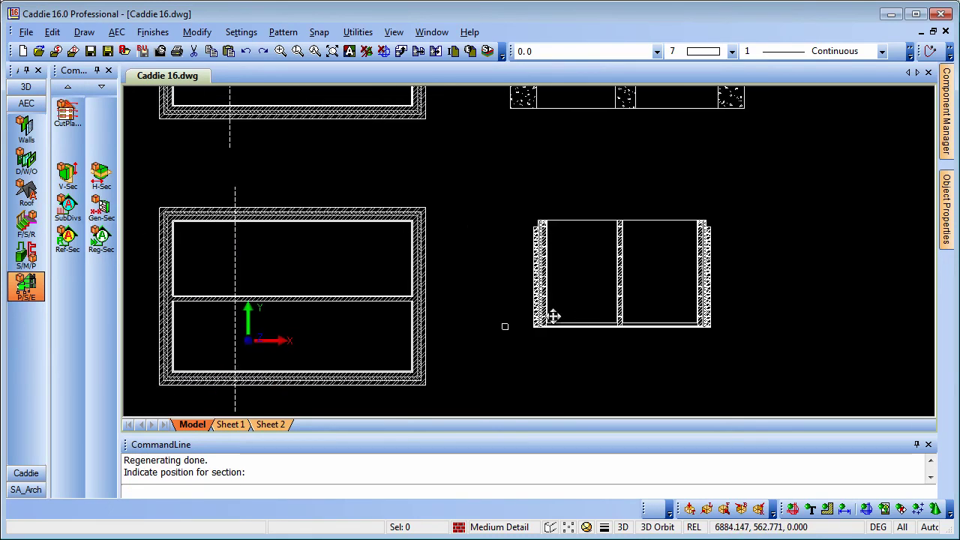
click(235, 331)
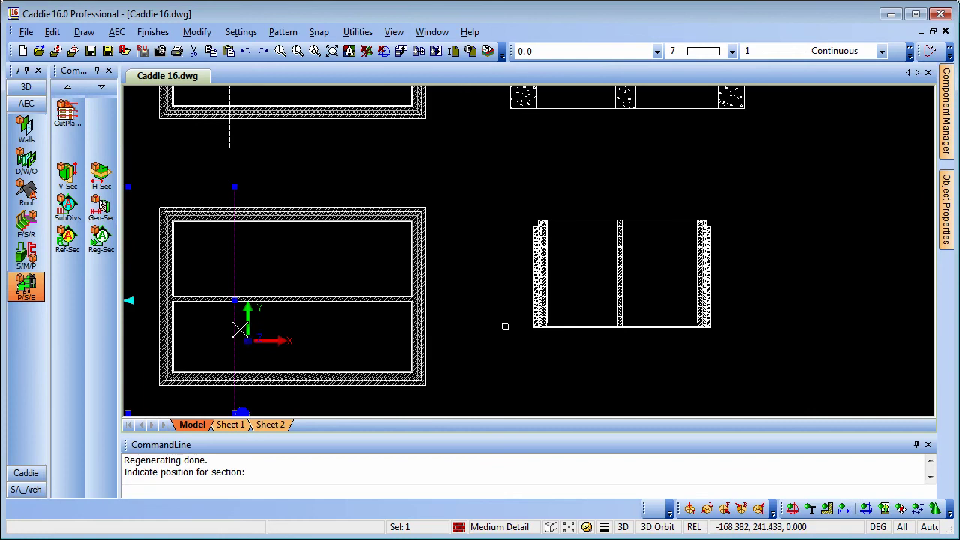
right_click(243, 327)
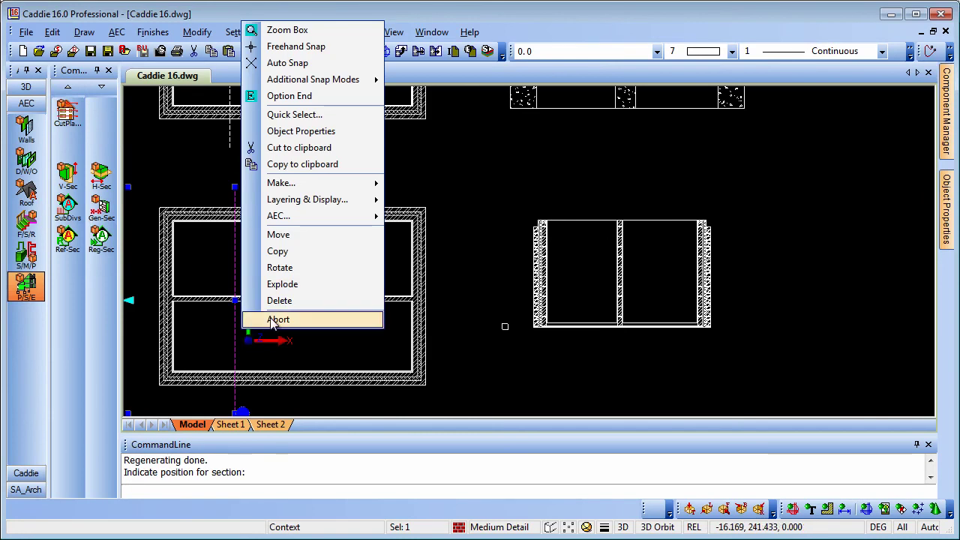
click(355, 131)
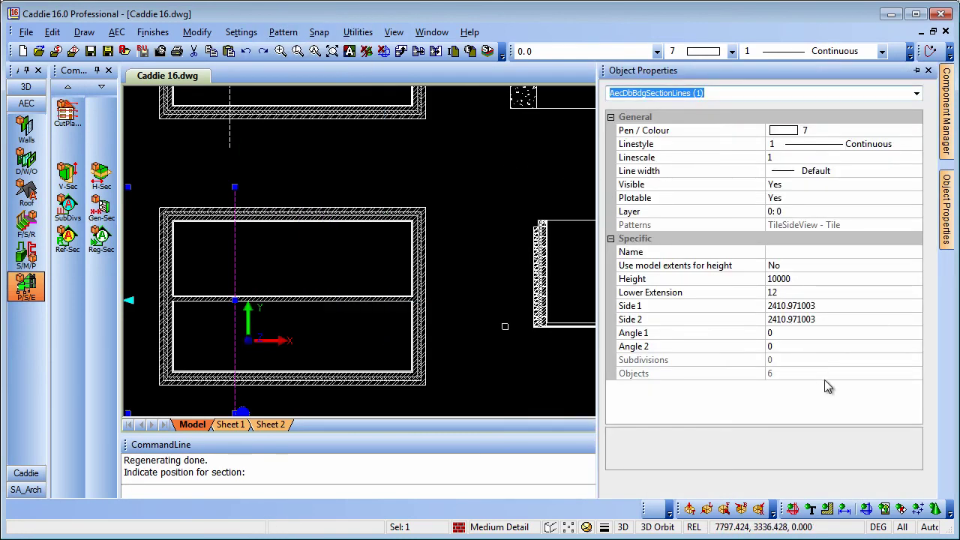
click(788, 293)
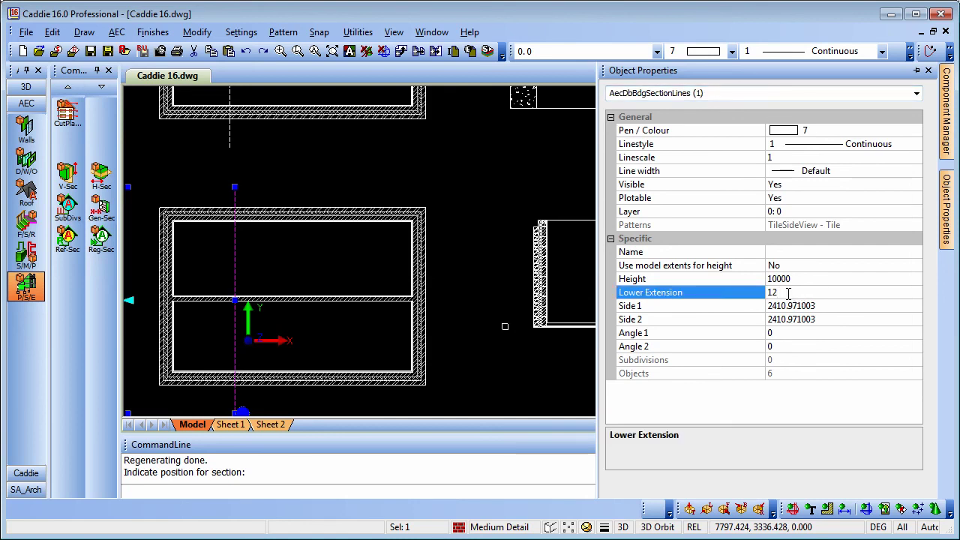
drag(783, 293, 766, 293)
- Refresh the new building's section from its changed section line and deselect it
middle_drag(510, 326, 358, 320)
right_click(405, 253)
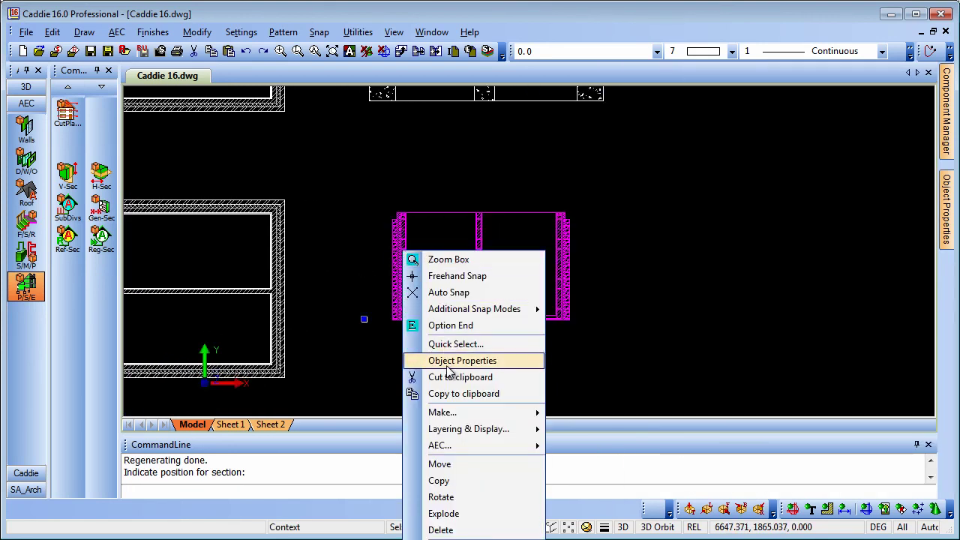
mouse_move(495, 447)
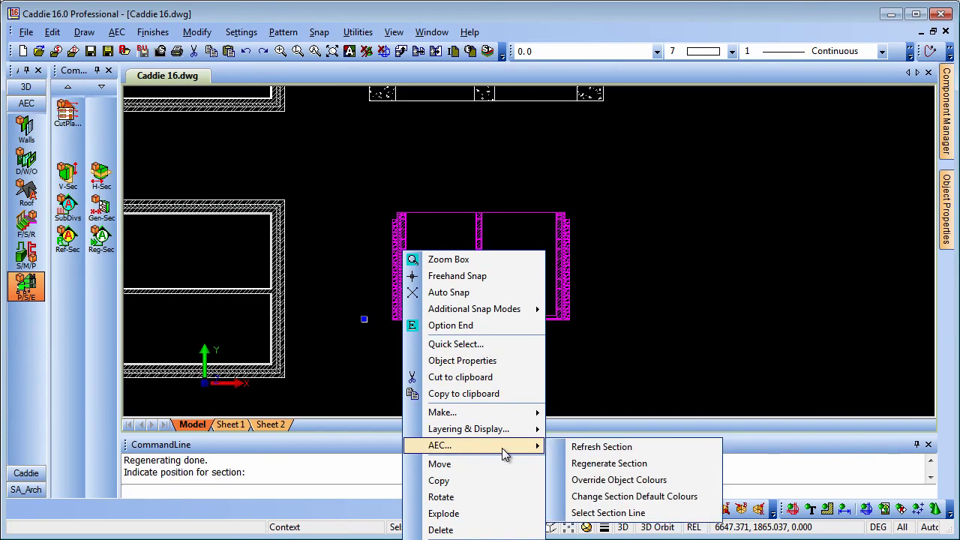
click(602, 447)
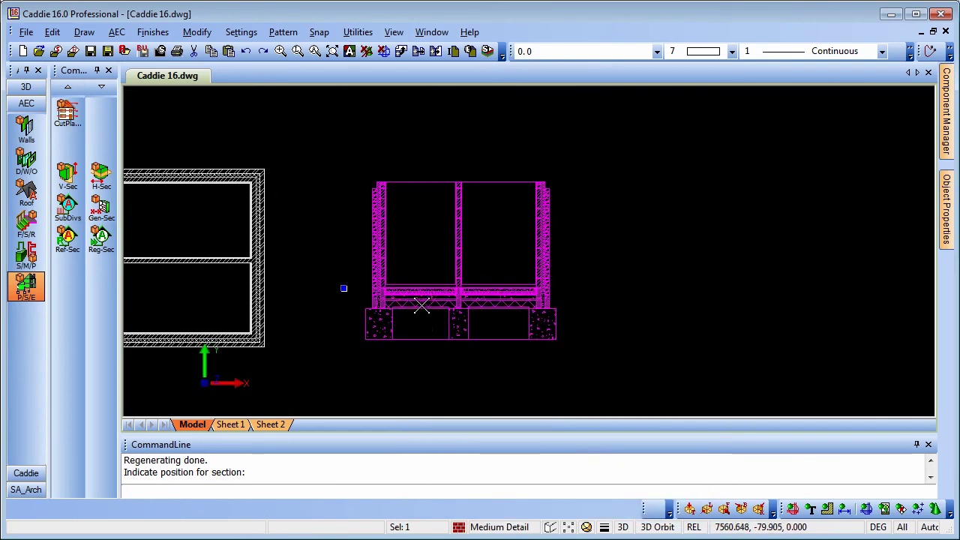
click(421, 306)
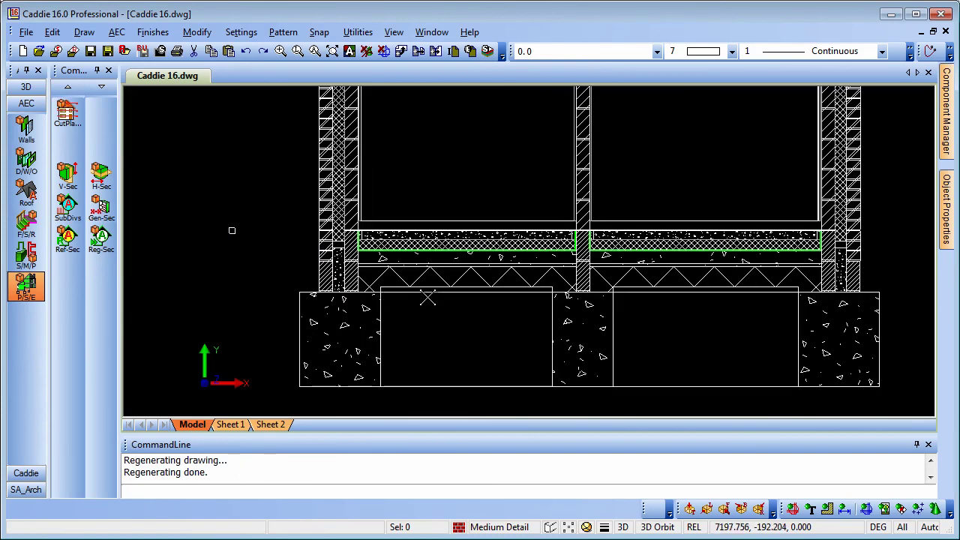
- Examine the refreshed section's foundations, layered floor slabs and wall bases, and the wall heads at the top
middle_drag(428, 297, 356, 290)
scroll(374, 216, down, 5)
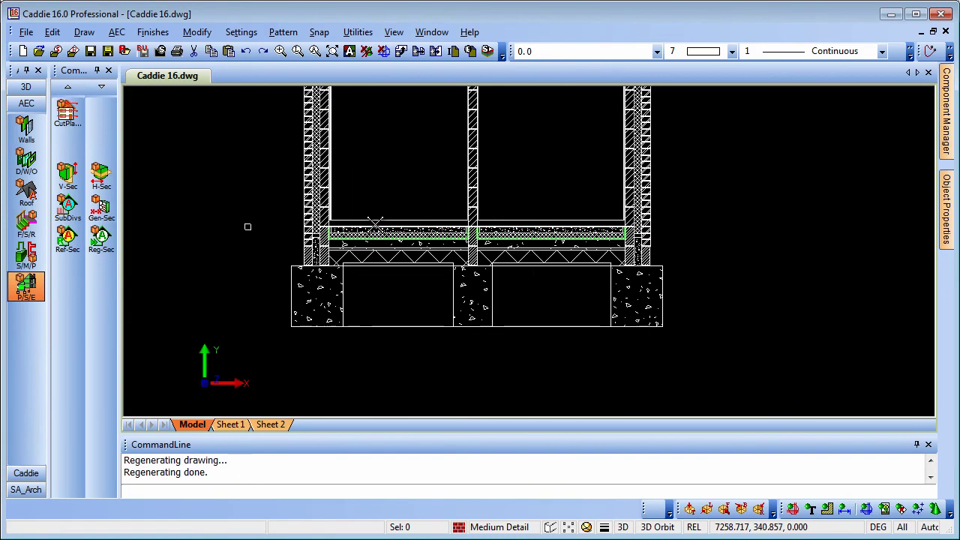
middle_drag(379, 207, 350, 298)
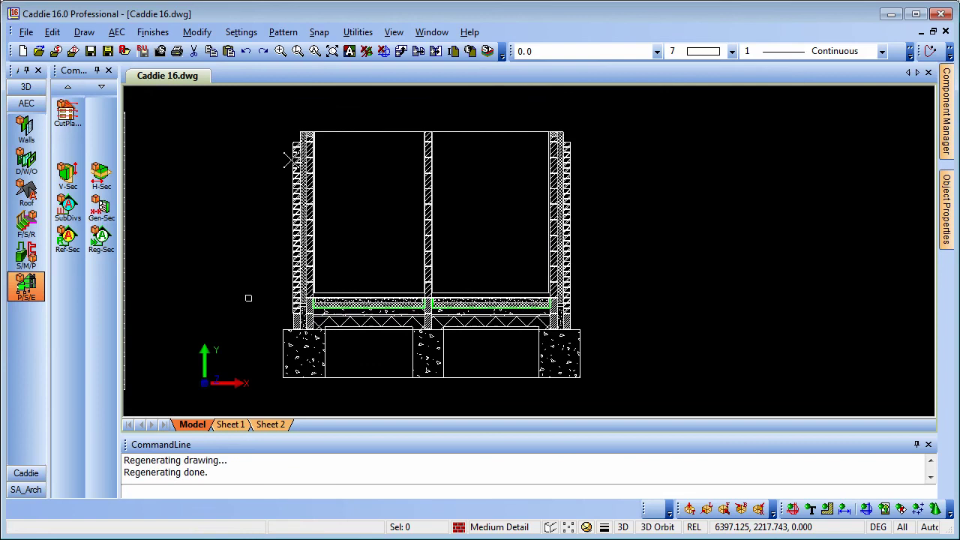
scroll(296, 153, up, 5)
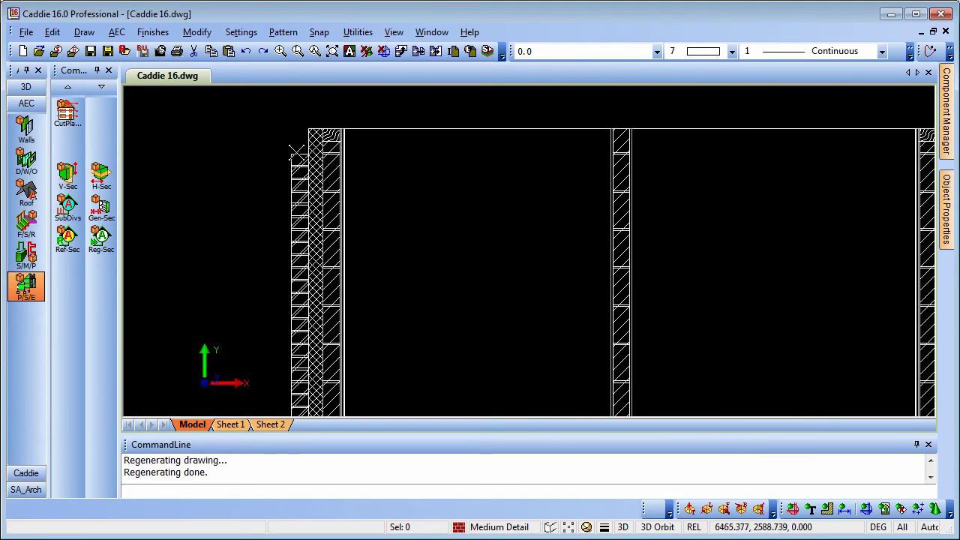
scroll(397, 232, down, 2)
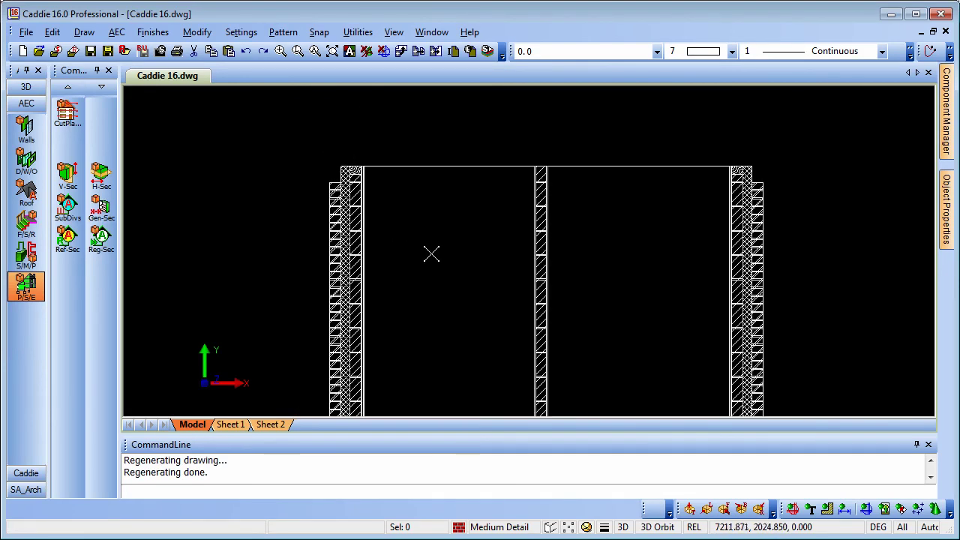
scroll(464, 281, down, 2)
mouse_move(450, 284)
middle_down()
mouse_move(395, 233)
mouse_move(386, 286)
middle_up()
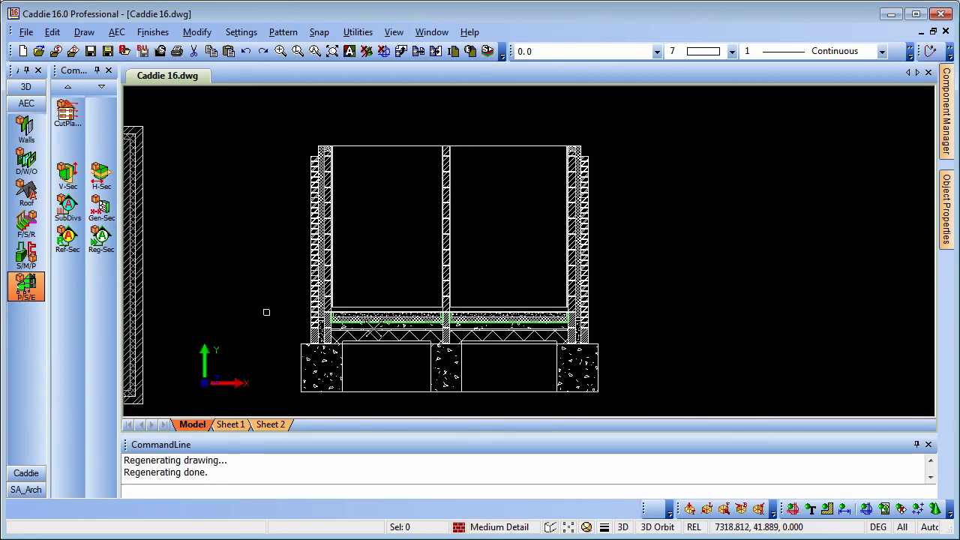
scroll(401, 285, up, 2)
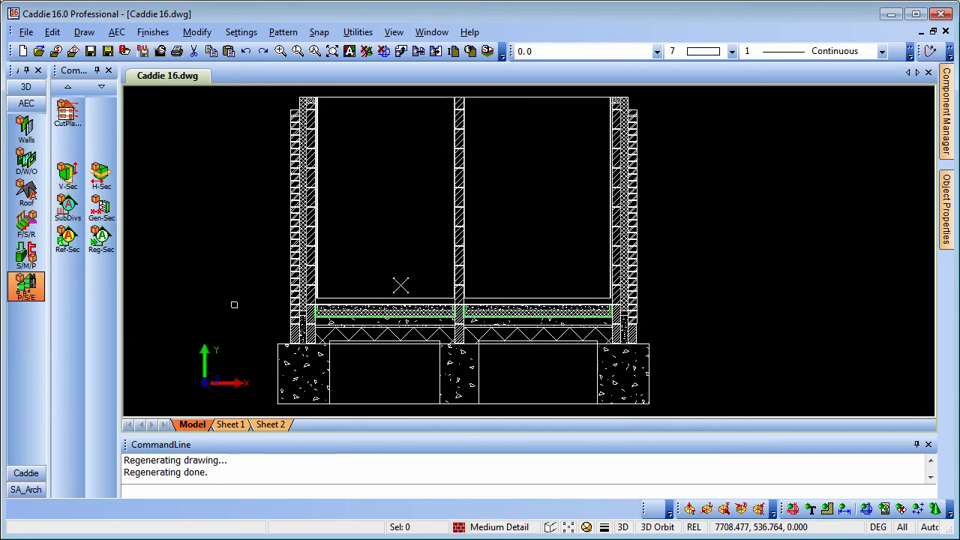